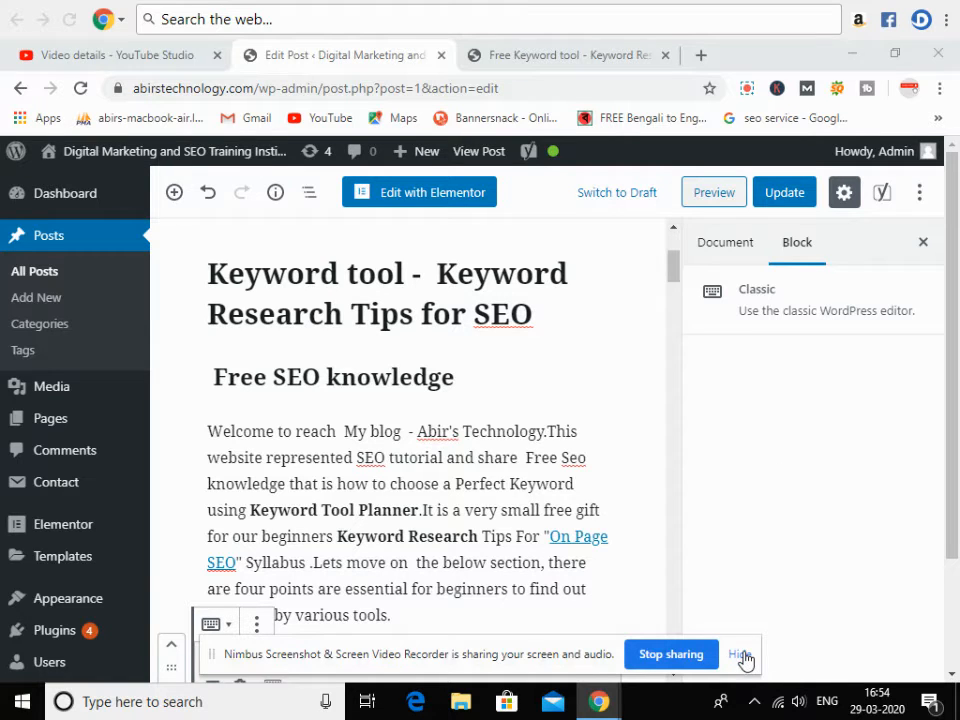
- Select the post's screenshot of Google suggestions for "keyword research" and open its image details for editing
{"action": "left_click", "coordinate": [742, 656]}
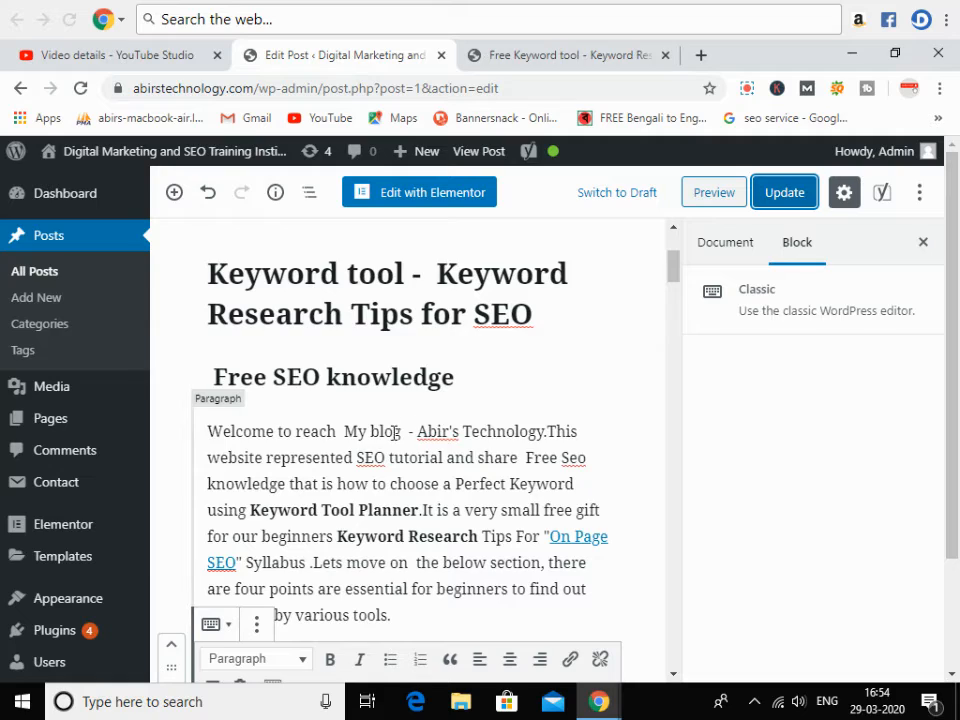
{"action": "scroll", "coordinate": [404, 430], "scroll_direction": "down", "scroll_amount": 1}
{"action": "scroll", "coordinate": [403, 428], "scroll_direction": "up", "scroll_amount": 2}
{"action": "scroll", "coordinate": [405, 425], "scroll_direction": "down", "scroll_amount": 3}
{"action": "scroll", "coordinate": [405, 428], "scroll_direction": "up", "scroll_amount": 3}
{"action": "scroll", "coordinate": [407, 437], "scroll_direction": "down", "scroll_amount": 1}
{"action": "scroll", "coordinate": [407, 435], "scroll_direction": "down", "scroll_amount": 10}
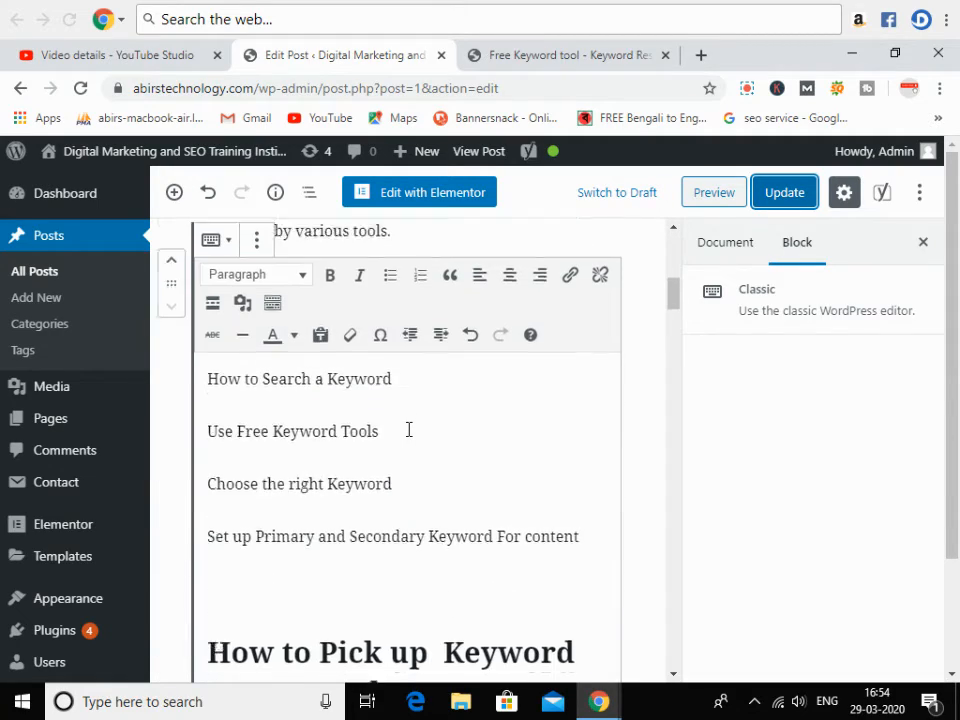
{"action": "scroll", "coordinate": [408, 430], "scroll_direction": "down", "scroll_amount": 5}
{"action": "scroll", "coordinate": [408, 428], "scroll_direction": "up", "scroll_amount": 2}
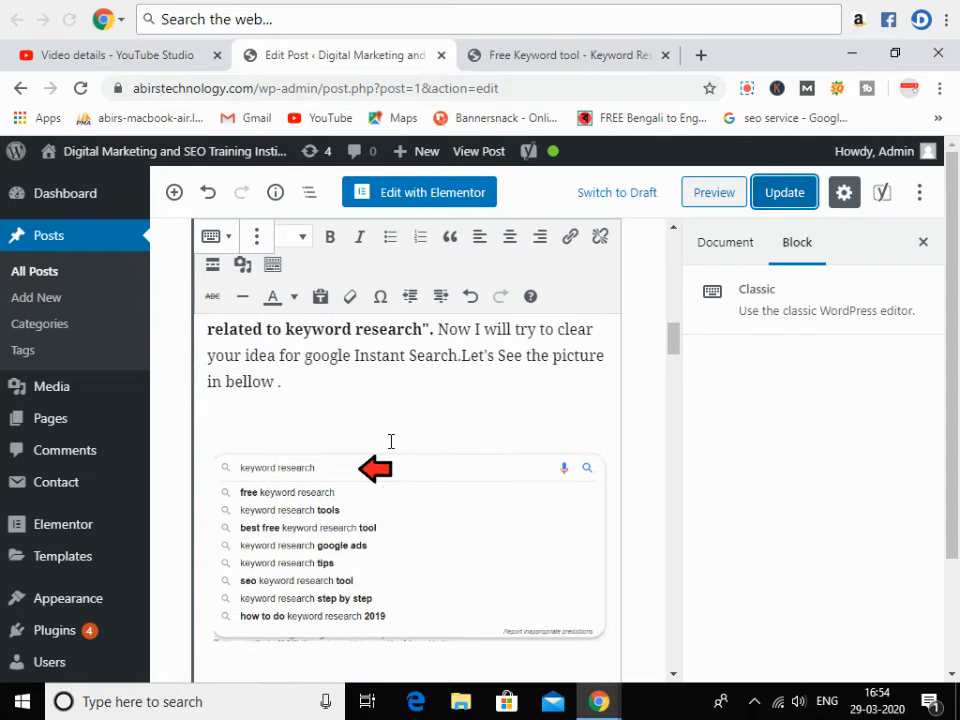
{"action": "left_click", "coordinate": [491, 446]}
{"action": "scroll", "coordinate": [470, 442], "scroll_direction": "down", "scroll_amount": 2}
{"action": "scroll", "coordinate": [458, 438], "scroll_direction": "up", "scroll_amount": 2}
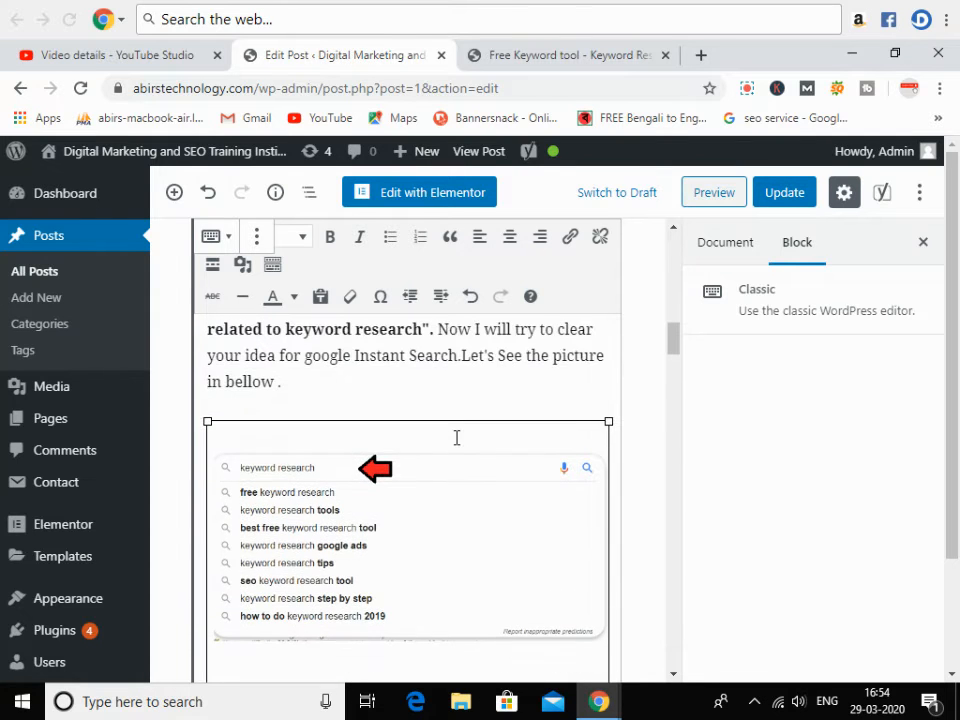
{"action": "scroll", "coordinate": [441, 470], "scroll_direction": "down", "scroll_amount": 2}
{"action": "scroll", "coordinate": [440, 457], "scroll_direction": "up", "scroll_amount": 2}
{"action": "scroll", "coordinate": [439, 458], "scroll_direction": "down", "scroll_amount": 2}
{"action": "scroll", "coordinate": [439, 458], "scroll_direction": "up", "scroll_amount": 2}
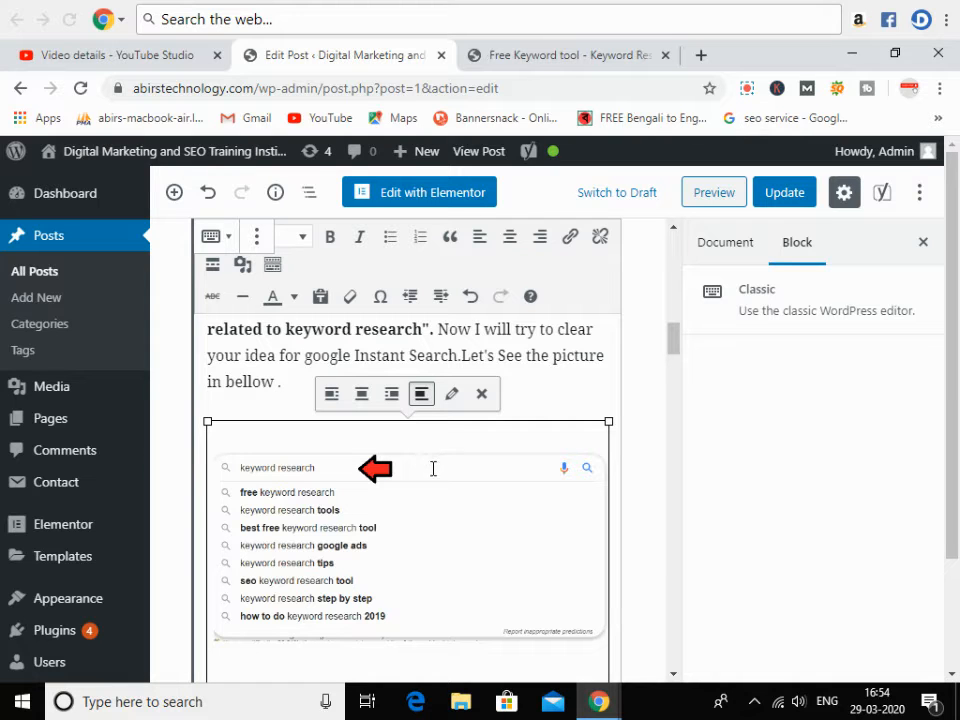
{"action": "scroll", "coordinate": [428, 471], "scroll_direction": "down", "scroll_amount": 1}
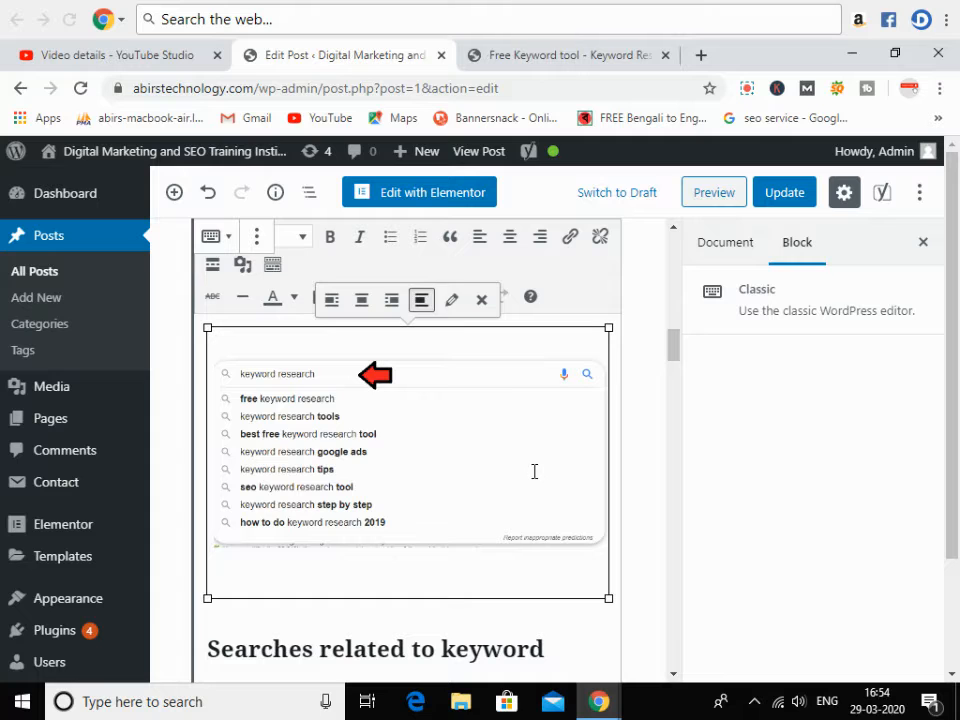
{"action": "left_click", "coordinate": [453, 303]}
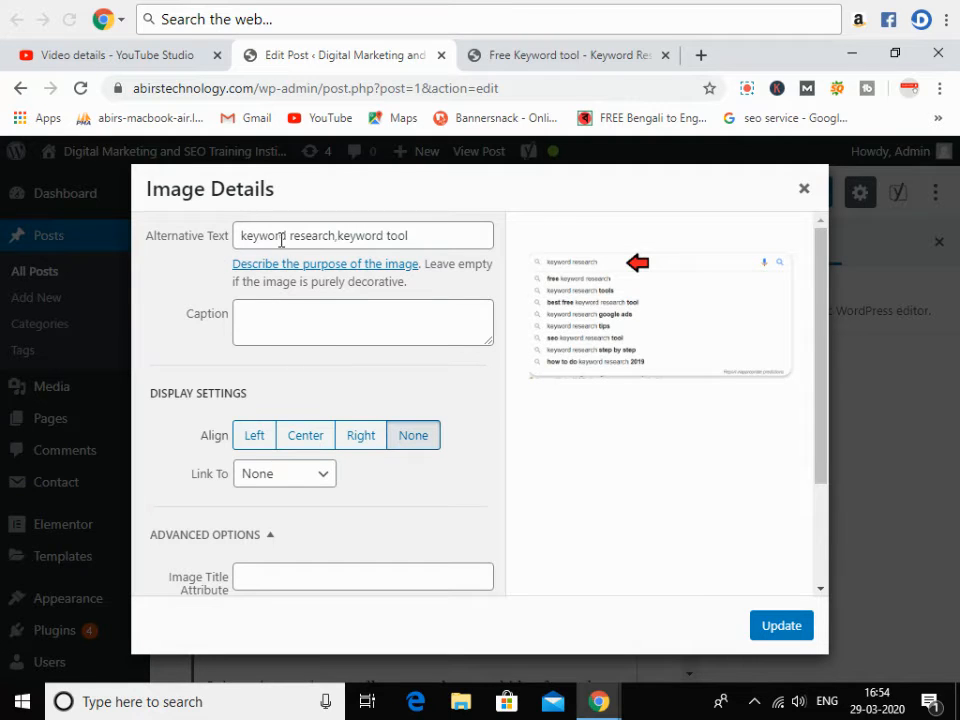
- Append ",Keyword optimization or SEO," to the image's alternative text after "keyword tool"
{"action": "left_click", "coordinate": [414, 237]}
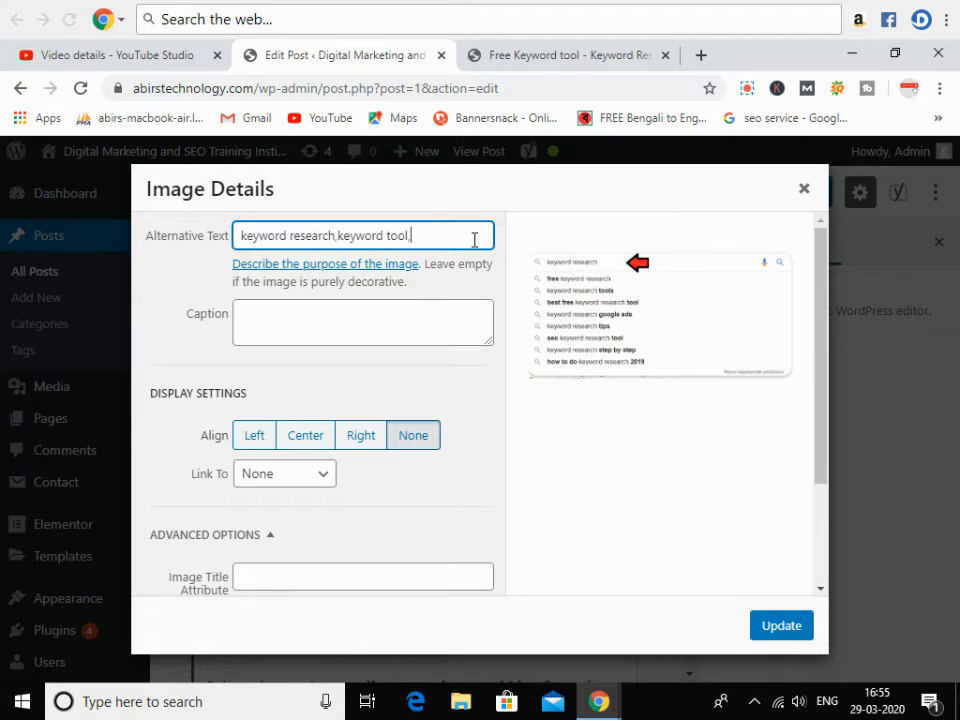
{"action": "type", "text": "W"}
{"action": "key", "text": "BackSpace"}
{"action": "key", "text": "BackSpace"}
{"action": "key", "text": "BackSpace"}
{"action": "key", "text": "BackSpace"}
{"action": "key", "text": "BackSpace"}
{"action": "key", "text": "BackSpace"}
{"action": "type", "text": "mization"}
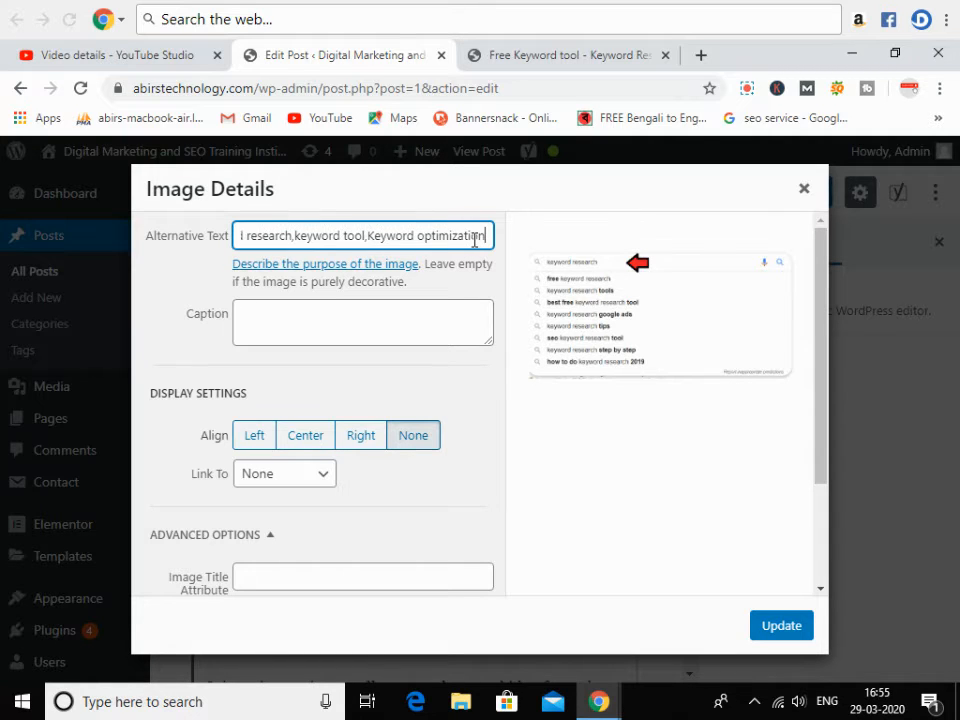
{"action": "type", "text": " fr"}
{"action": "type", "text": " SE"}
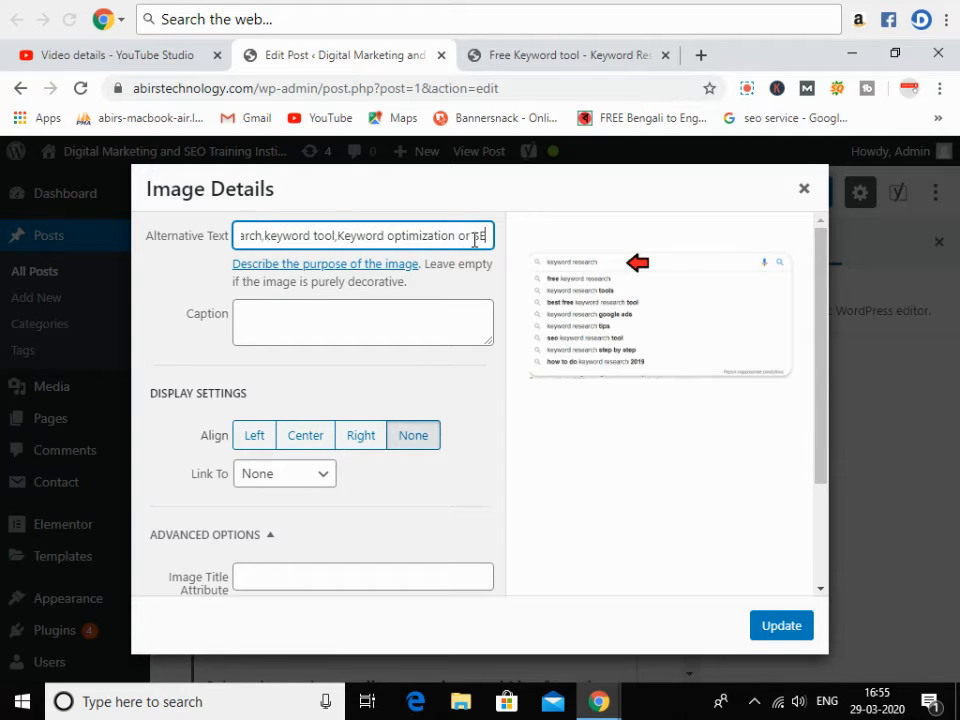
{"action": "type", "text": "O"}
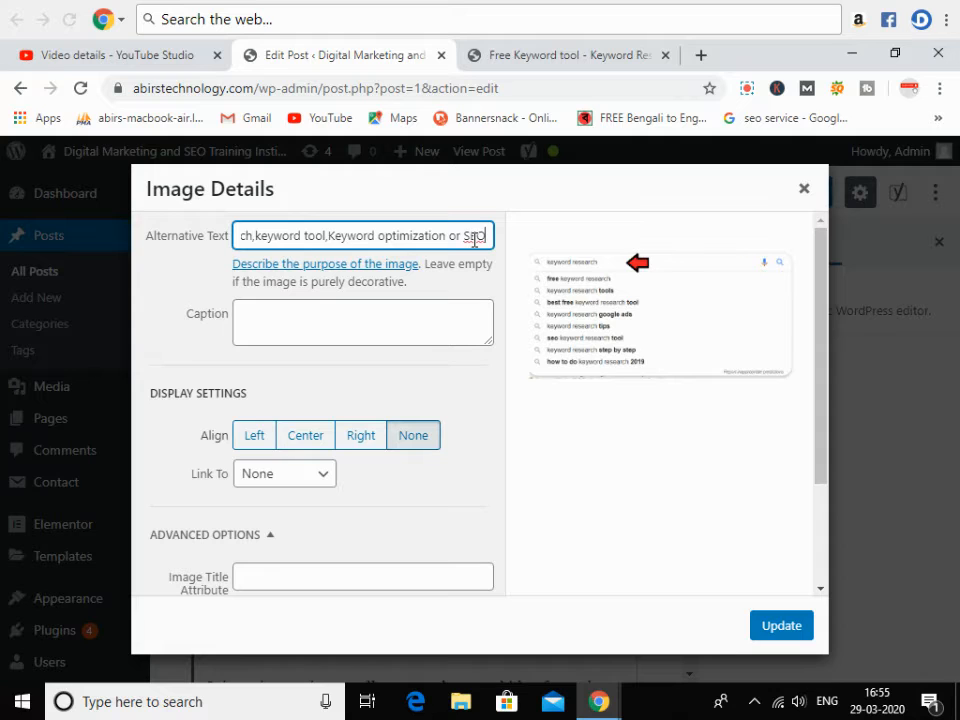
{"action": "type", "text": ","}
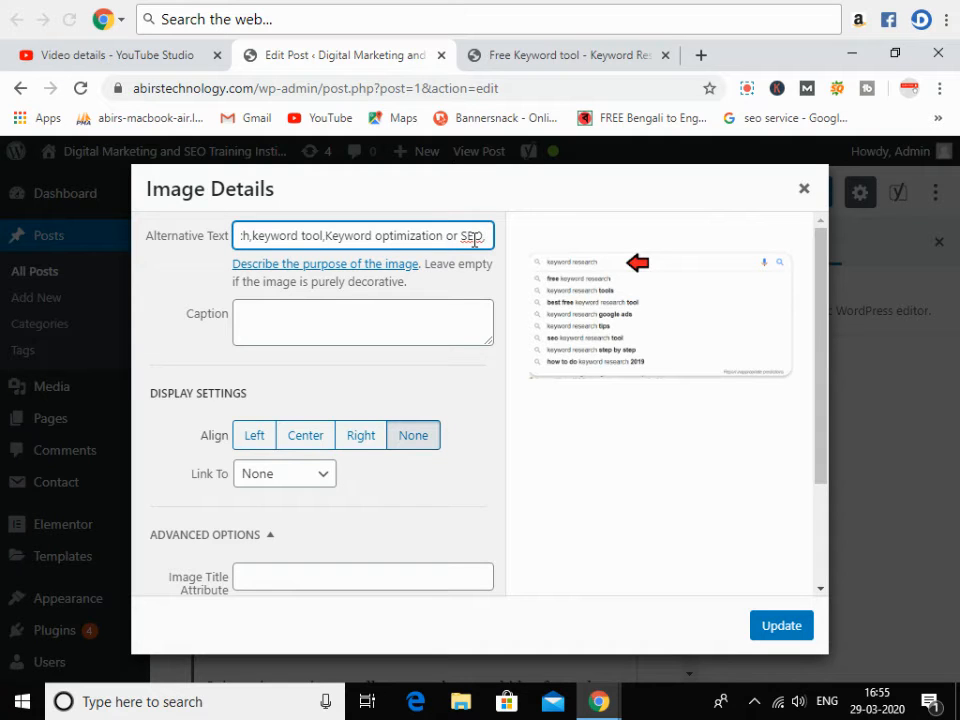
- Add "Keyword Suggestion Tools" to the end of the image's alternative text, correcting the spelling of "Suggestion"
{"action": "key", "text": "BackSpace"}
{"action": "type", "text": "Keywo"}
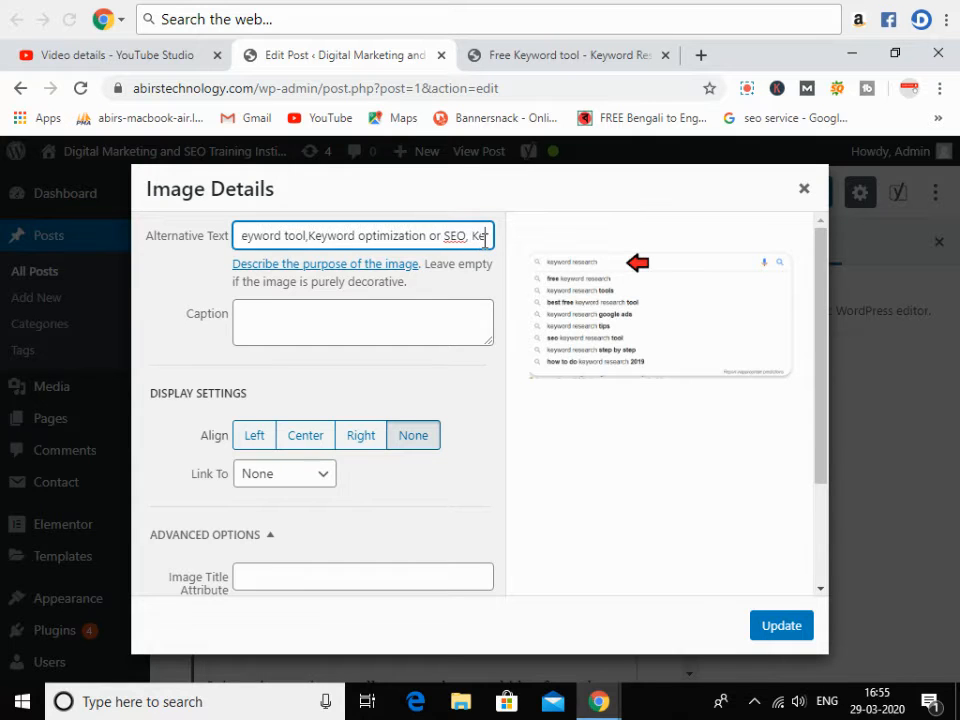
{"action": "type", "text": "rd"}
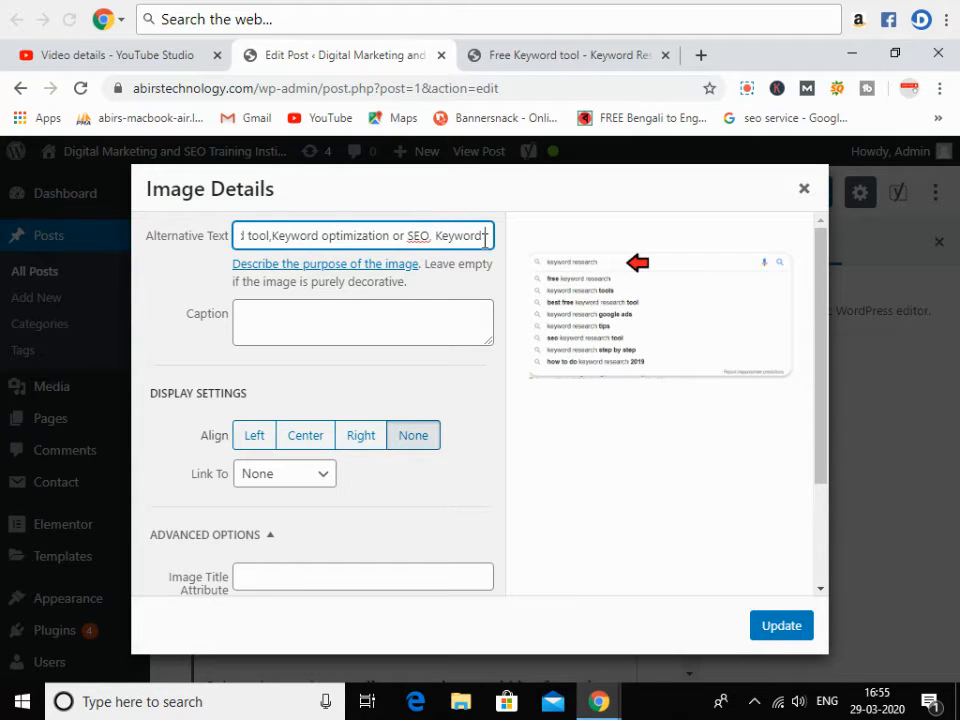
{"action": "type", "text": " Segge"}
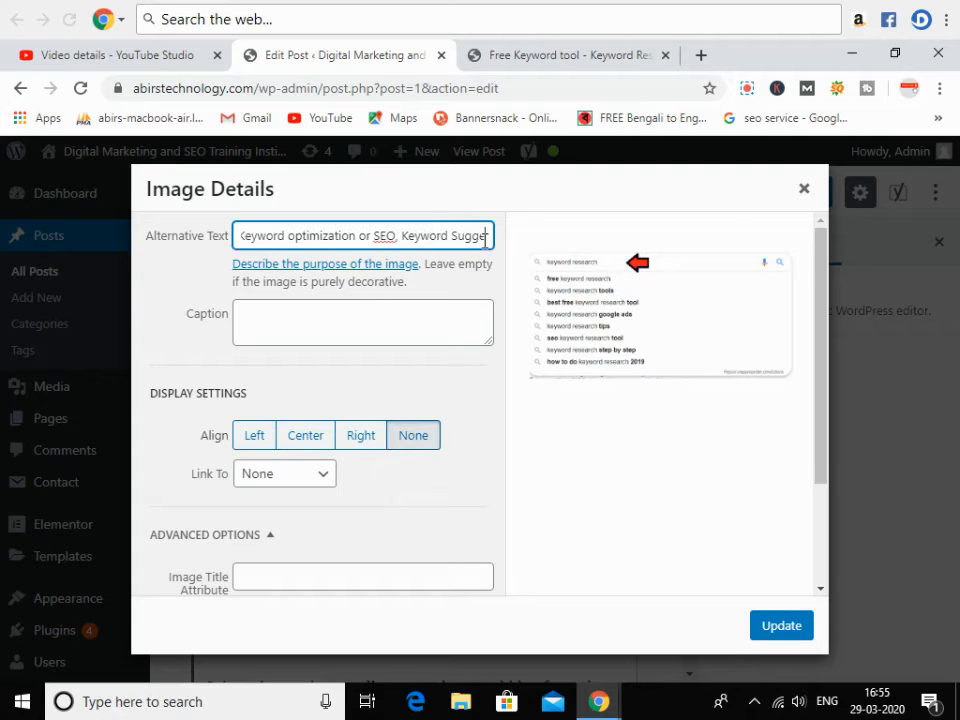
{"action": "type", "text": "sion"}
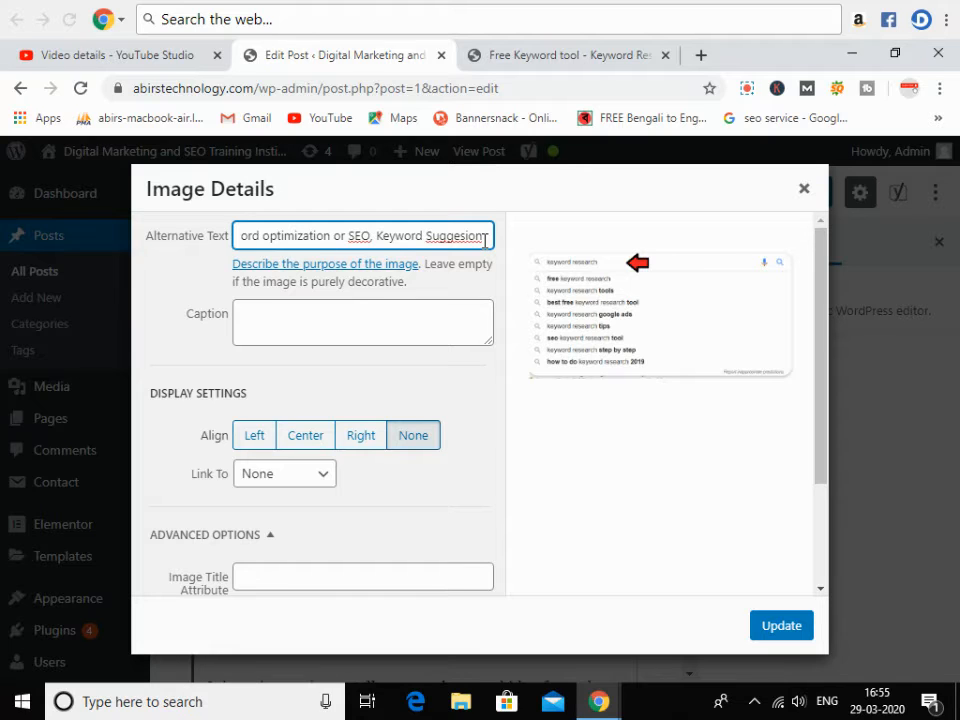
{"action": "type", "text": " Tools"}
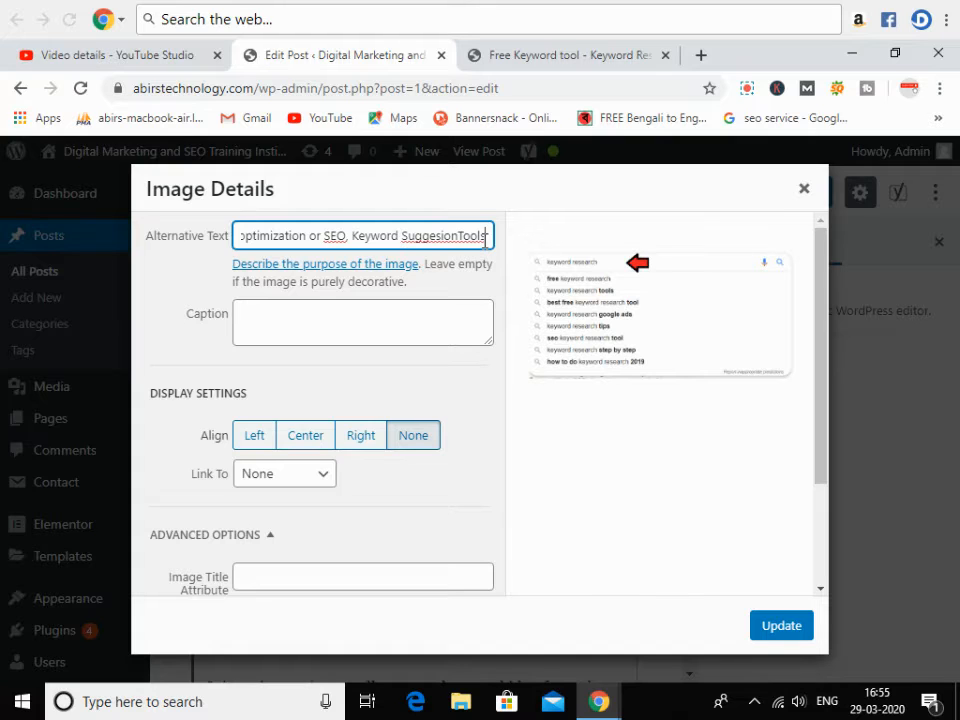
{"action": "right_click", "coordinate": [435, 237]}
{"action": "left_click", "coordinate": [471, 253]}
- Copy the complete alternative text into the image's caption
{"action": "left_click", "coordinate": [312, 328]}
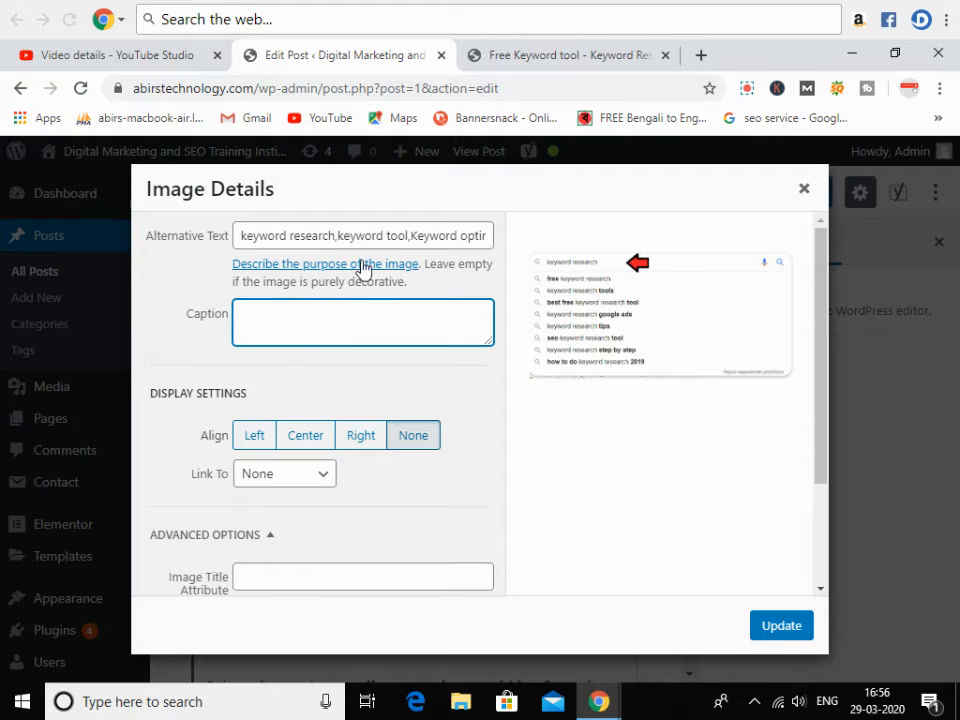
{"action": "left_click_drag", "start_coordinate": [240, 236], "coordinate": [503, 247]}
{"action": "right_click", "coordinate": [414, 237]}
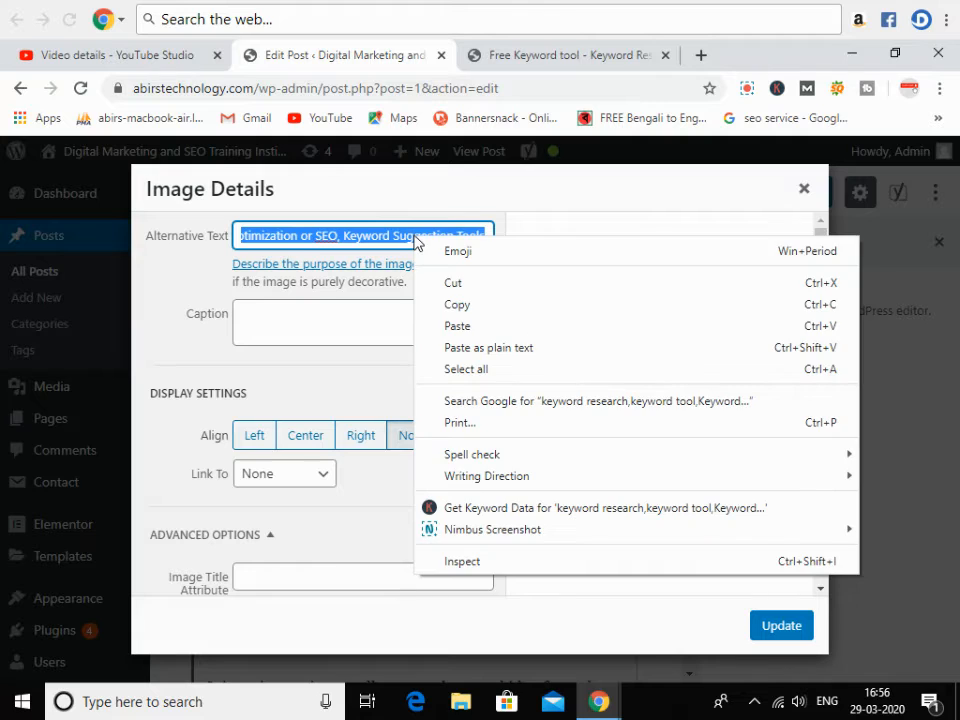
{"action": "left_click", "coordinate": [455, 306]}
{"action": "left_click", "coordinate": [336, 319]}
{"action": "right_click", "coordinate": [336, 322]}
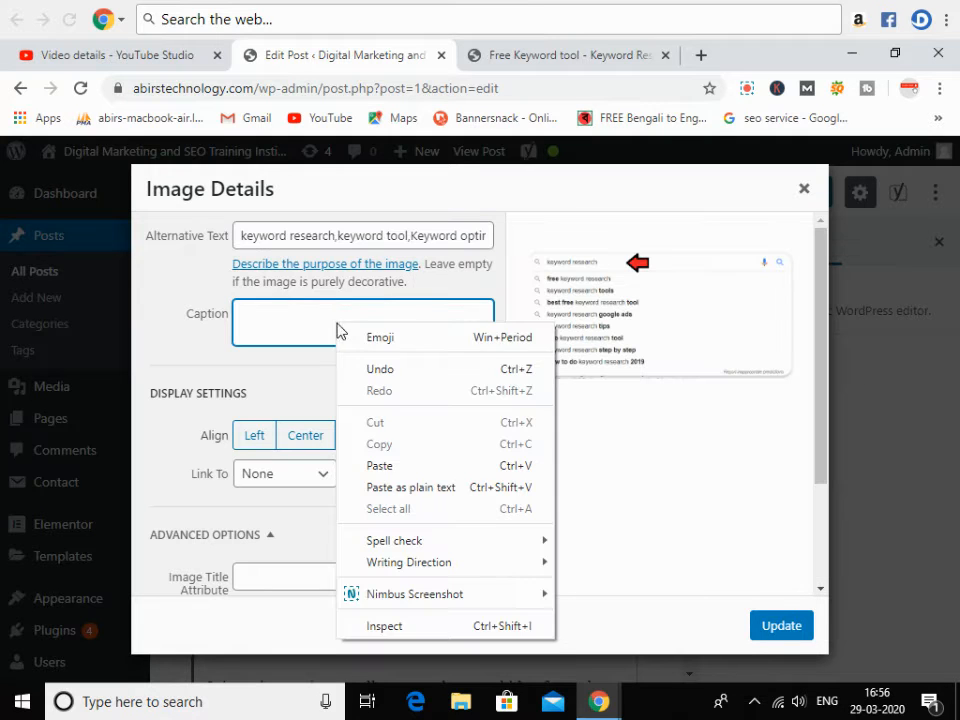
{"action": "left_click", "coordinate": [372, 465]}
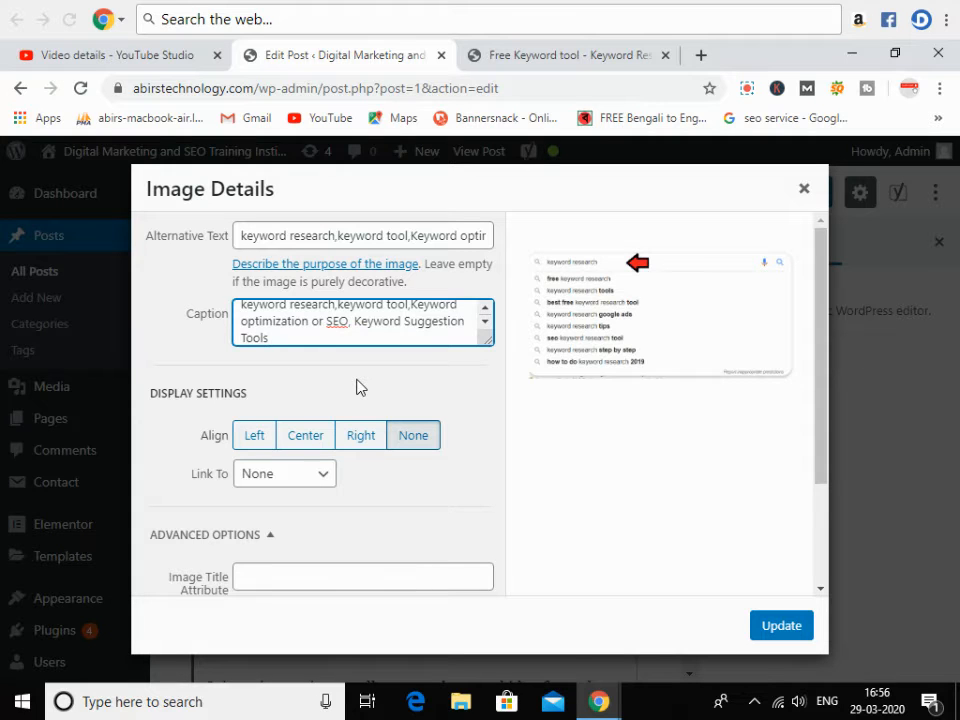
- Link the image to its Image URL and switch the link type to Custom URL, keeping the image file's address
{"action": "scroll", "coordinate": [360, 387], "scroll_direction": "down", "scroll_amount": 2}
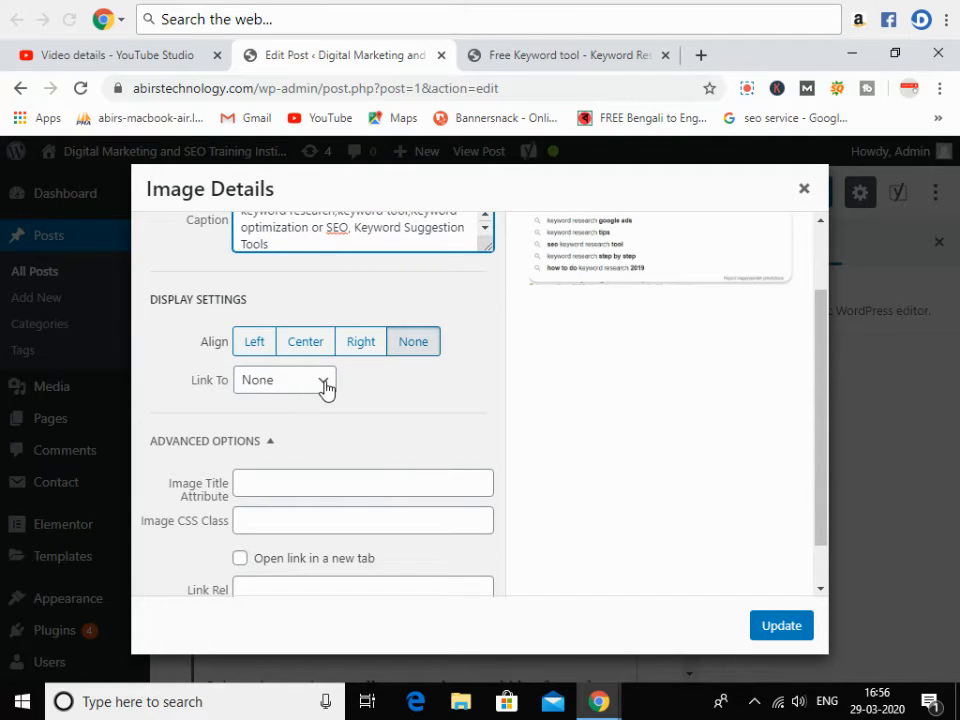
{"action": "left_click", "coordinate": [326, 387]}
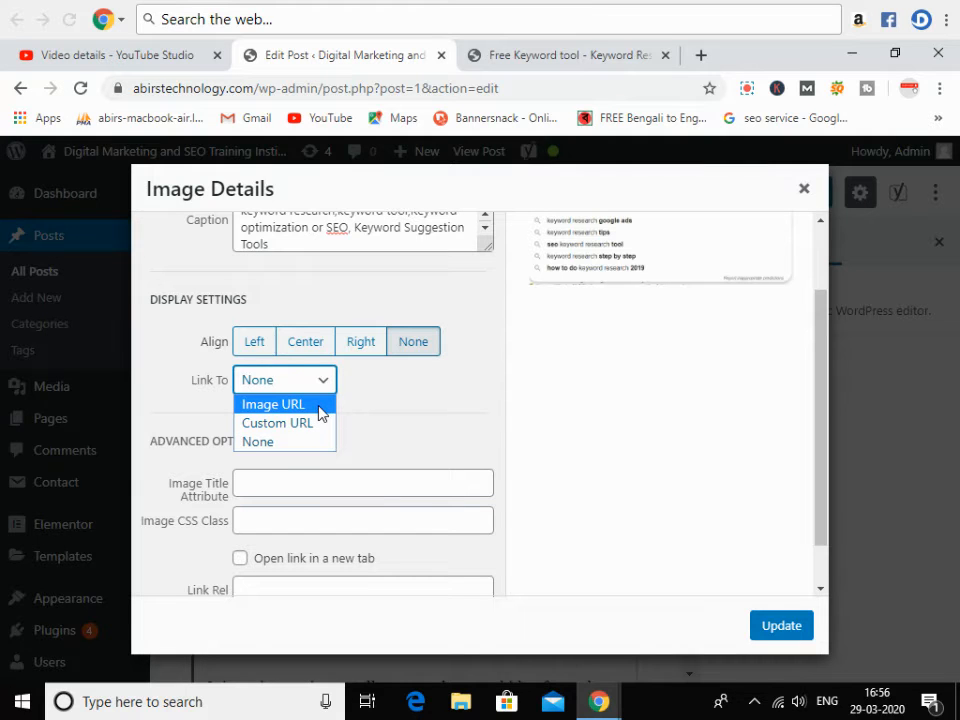
{"action": "left_click", "coordinate": [322, 406]}
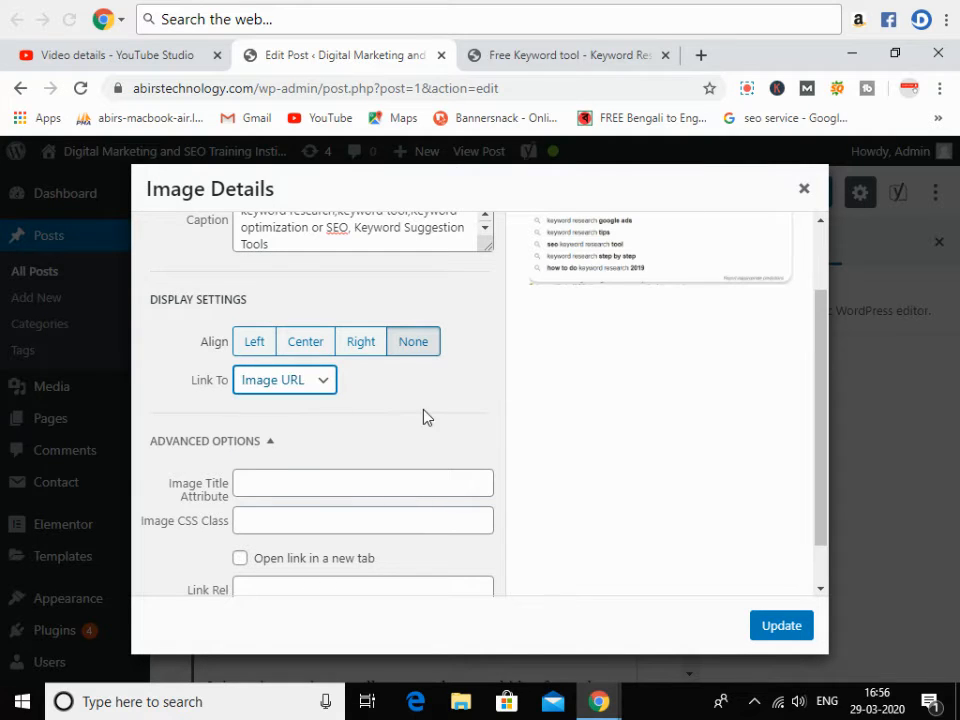
{"action": "left_click", "coordinate": [326, 384]}
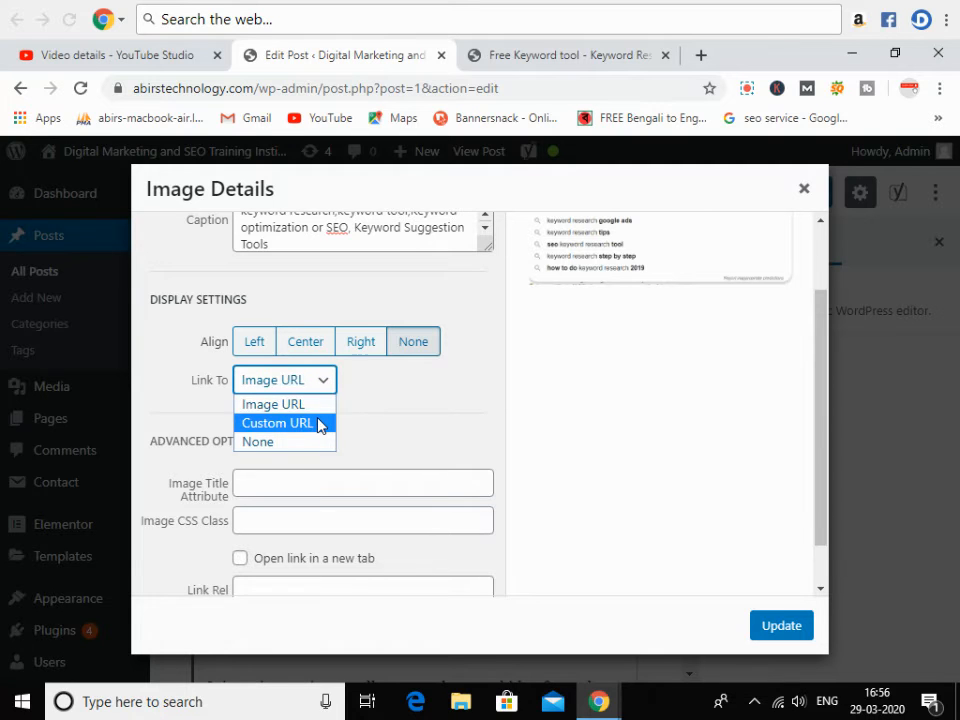
{"action": "left_click", "coordinate": [319, 425]}
{"action": "left_click", "coordinate": [393, 417]}
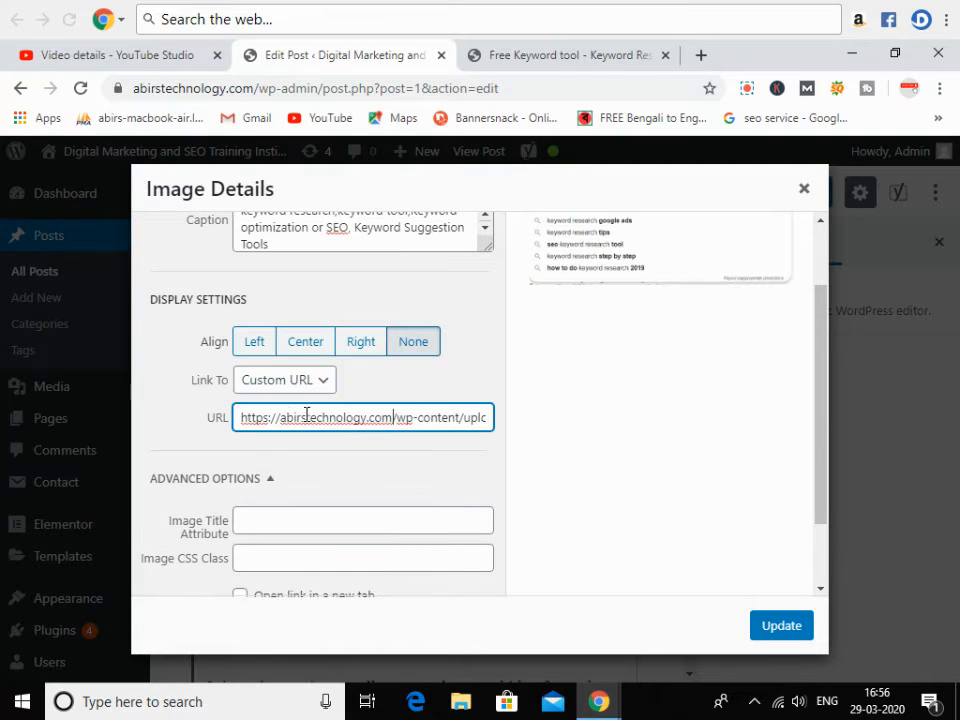
{"action": "left_click_drag", "start_coordinate": [242, 418], "coordinate": [493, 427]}
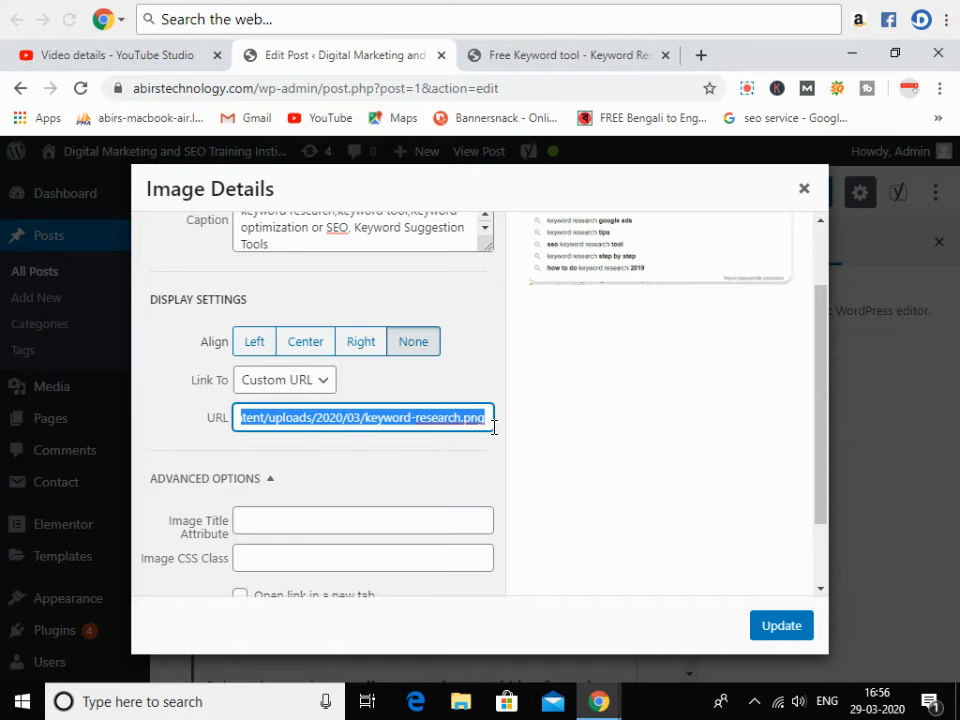
{"action": "left_click", "coordinate": [366, 460]}
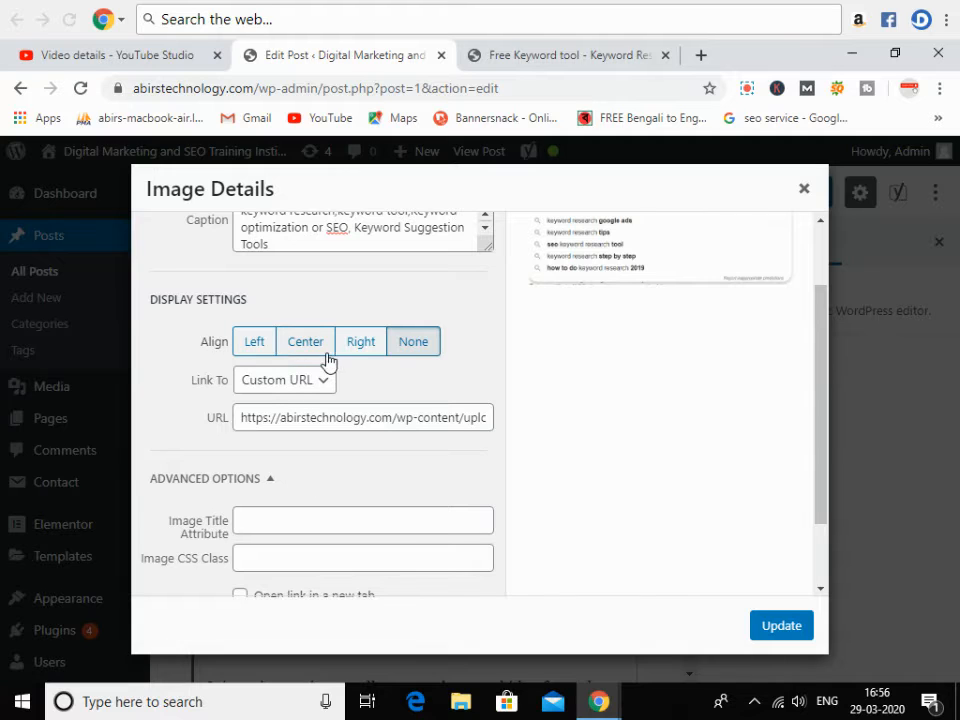
- Set the image's alignment to Center and make its link open in a new tab
{"action": "scroll", "coordinate": [315, 440], "scroll_direction": "up", "scroll_amount": 2}
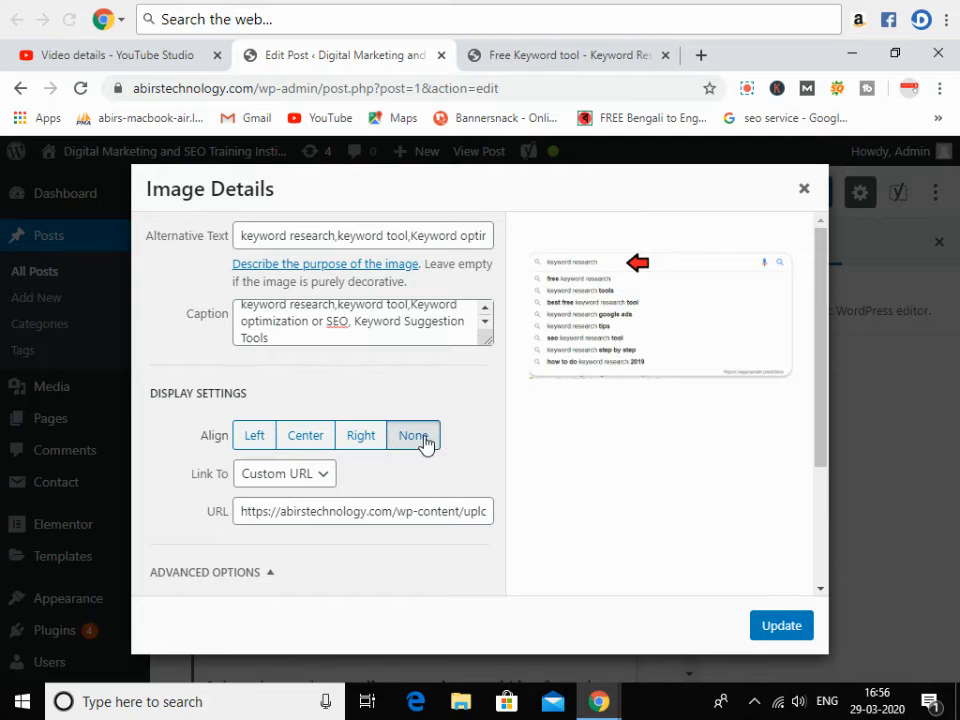
{"action": "left_click", "coordinate": [308, 437]}
{"action": "scroll", "coordinate": [377, 476], "scroll_direction": "down", "scroll_amount": 3}
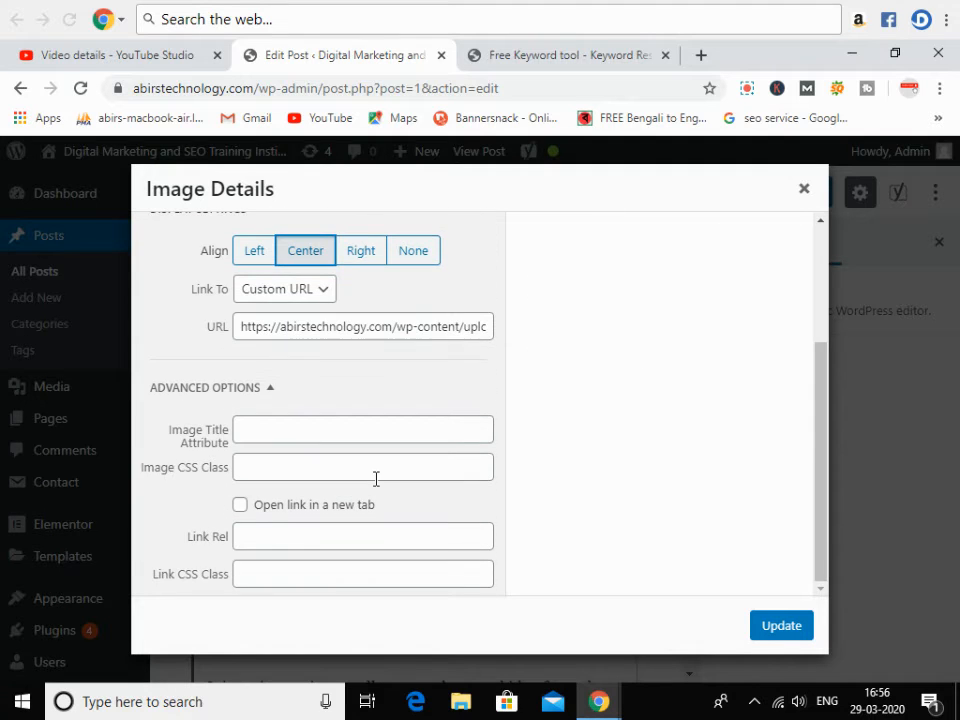
{"action": "left_click", "coordinate": [281, 471]}
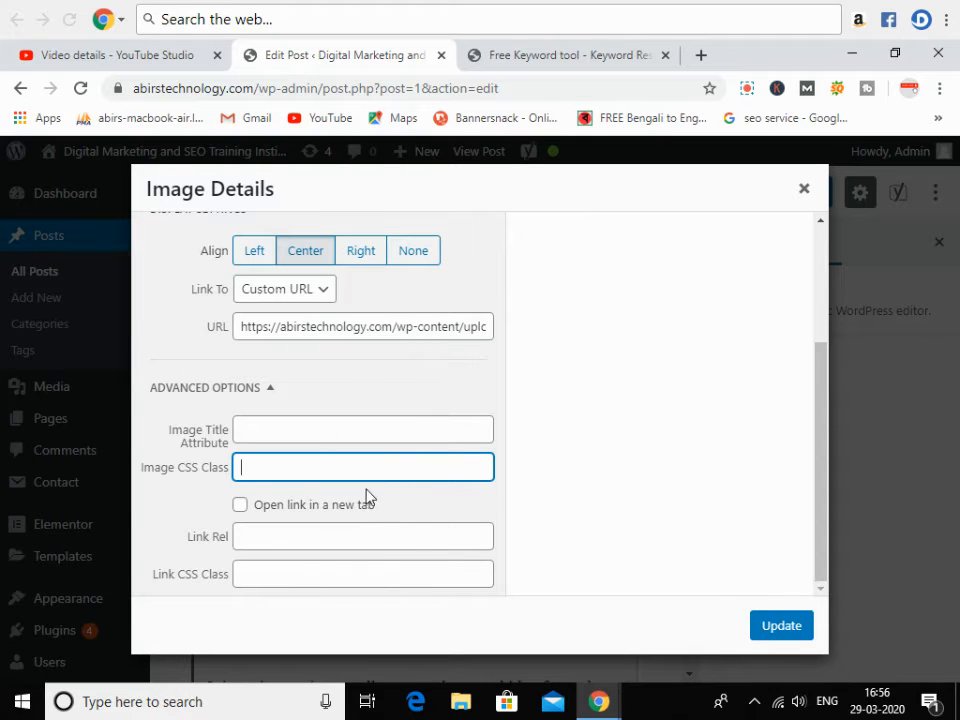
{"action": "left_click", "coordinate": [239, 506]}
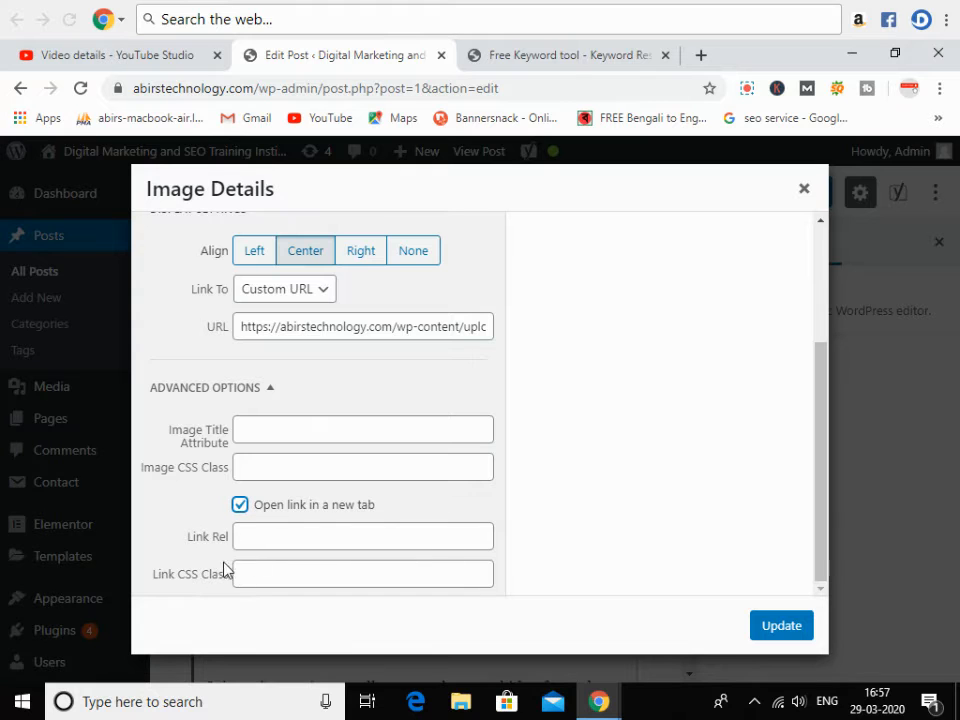
{"action": "scroll", "coordinate": [348, 503], "scroll_direction": "up", "scroll_amount": 3}
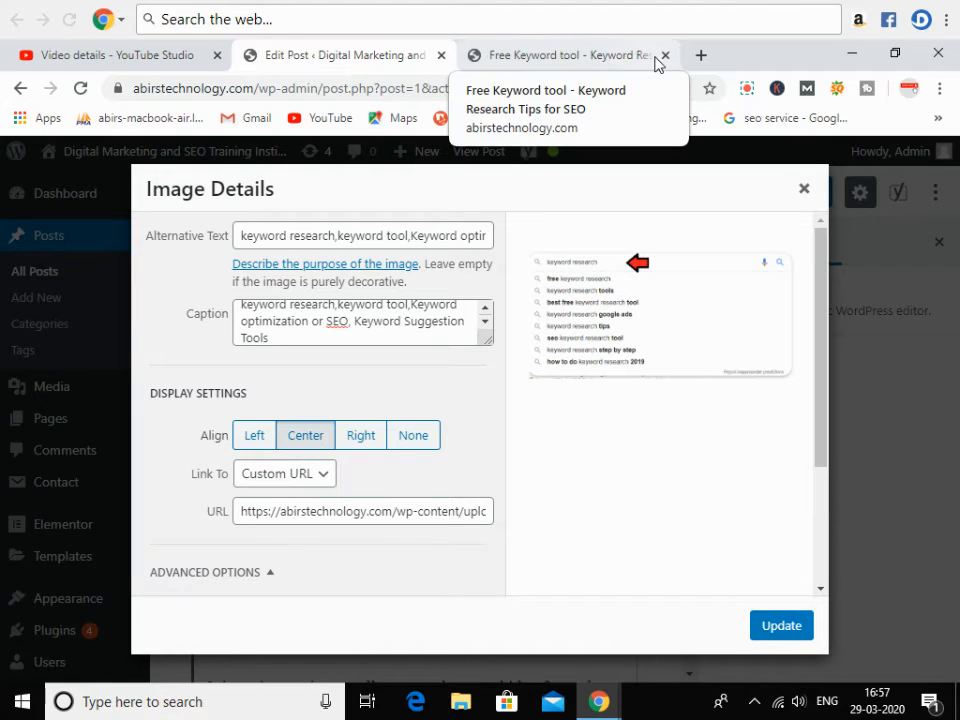
- Search Google in a new tab for "keyword planner" and refine the query to "keyword planner tools"
{"action": "left_click", "coordinate": [700, 55]}
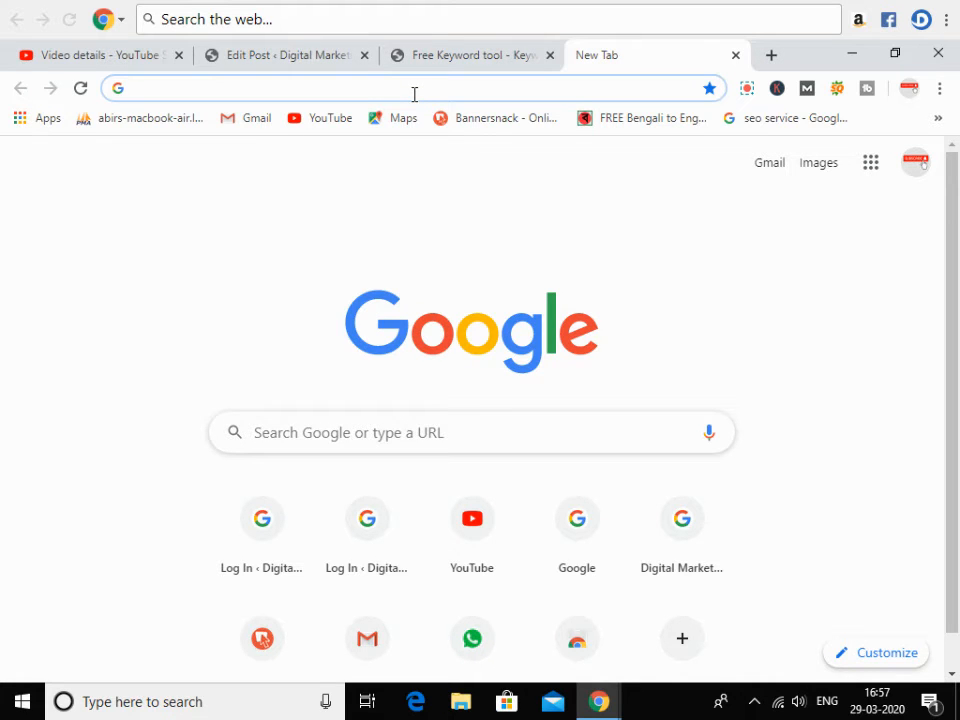
{"action": "type", "text": "keyword Research Tips for SEO"}
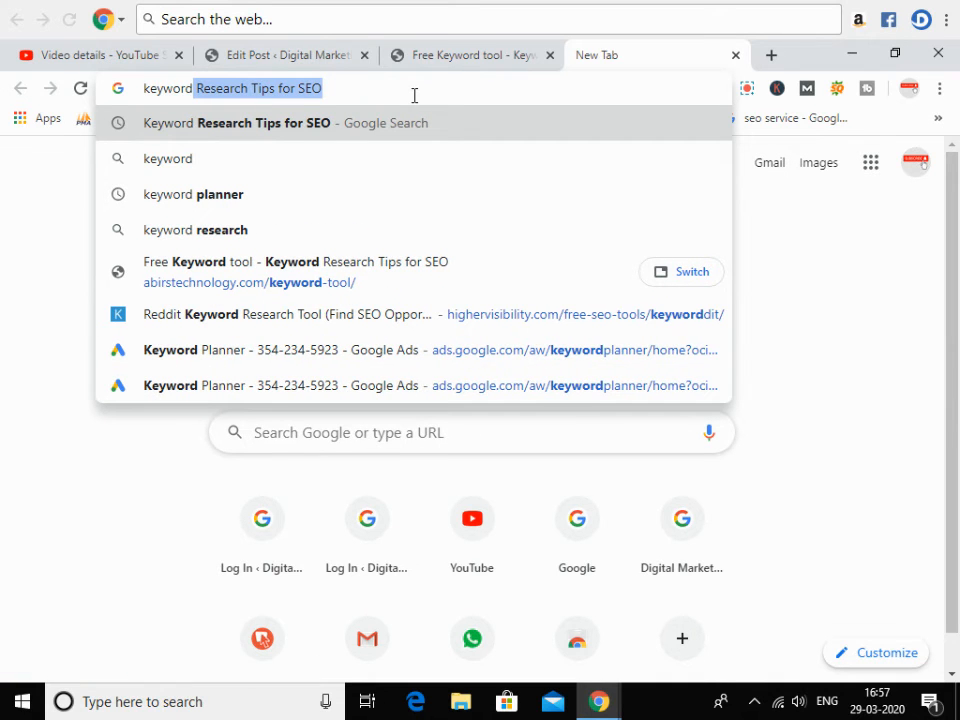
{"action": "left_click", "coordinate": [333, 211]}
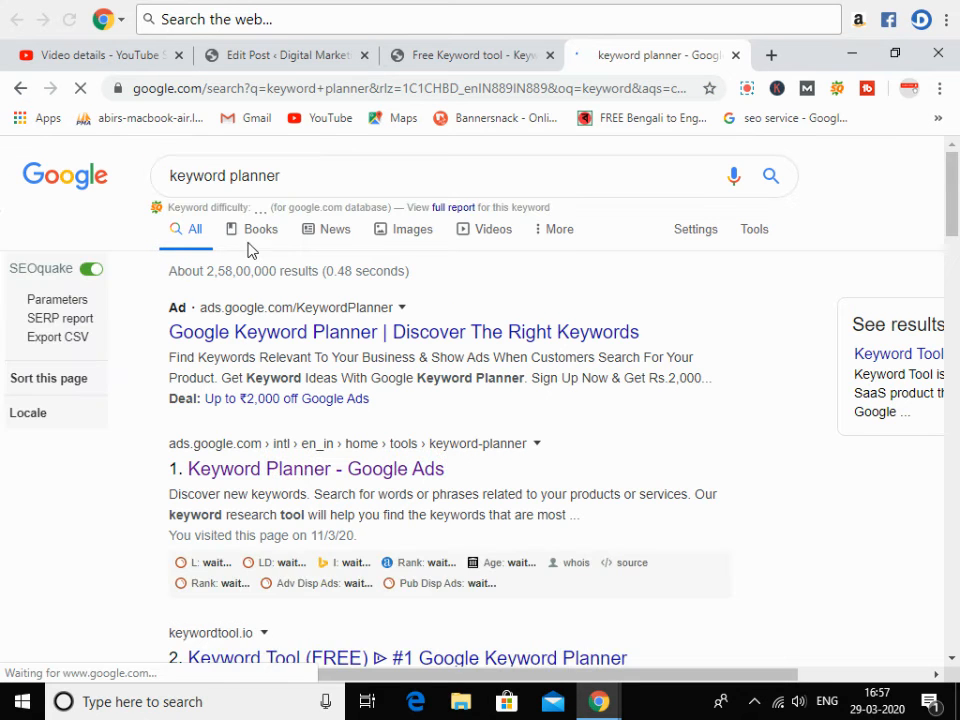
{"action": "left_click", "coordinate": [306, 173]}
{"action": "type", "text": "tools"}
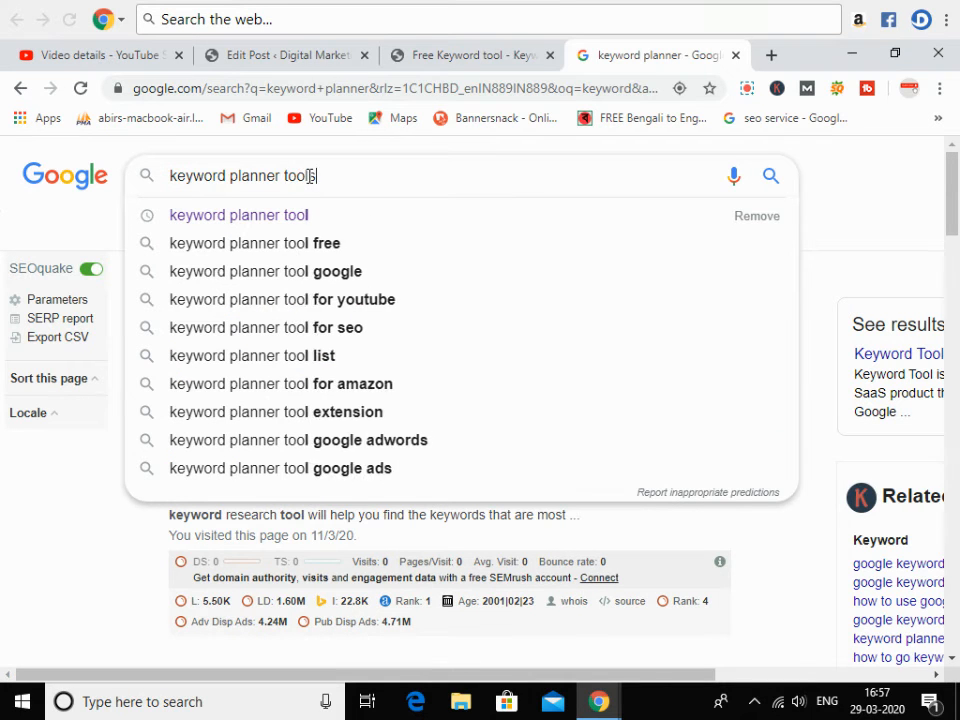
{"action": "key", "text": "Return"}
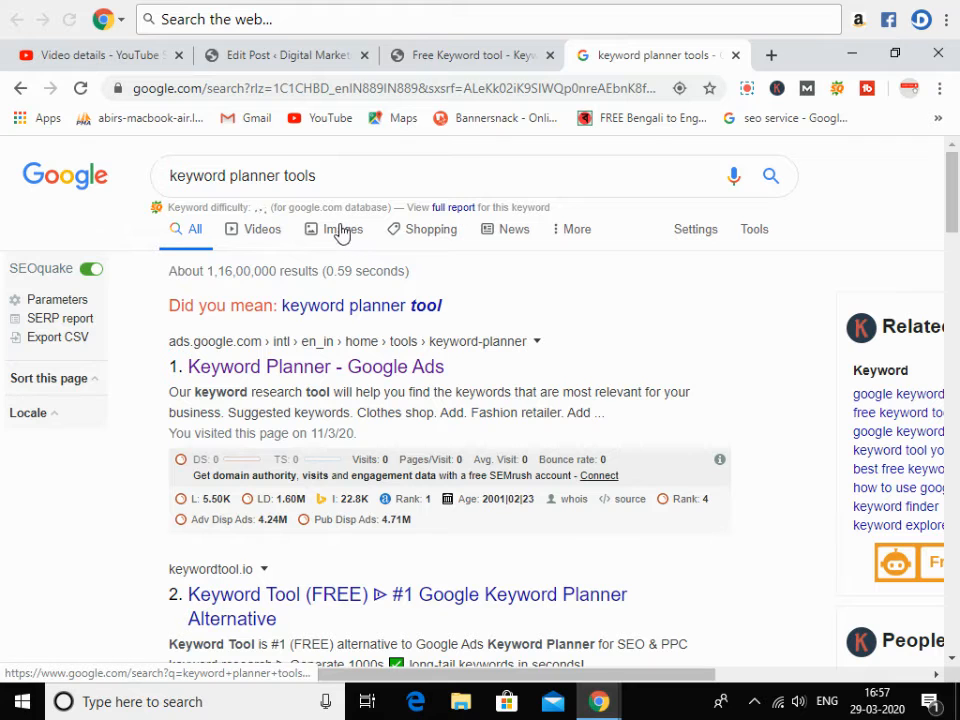
- Show the image results for the suggested query "keyword planner tool" and preview the Search Engine Land image "How to Use The Keyword Planner"
{"action": "left_click", "coordinate": [339, 244]}
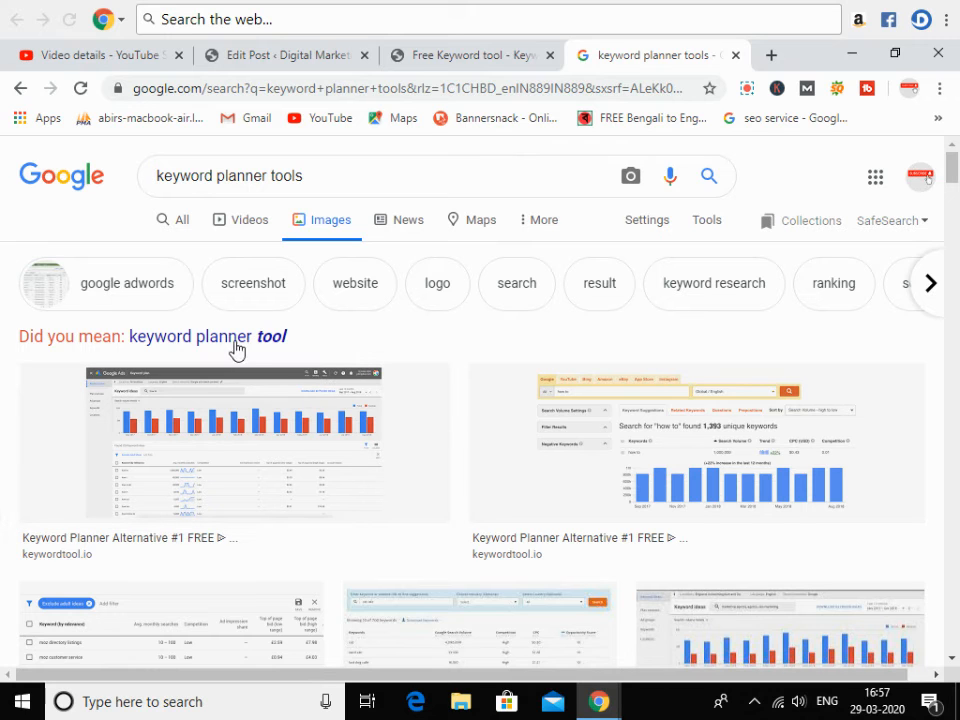
{"action": "left_click", "coordinate": [237, 340]}
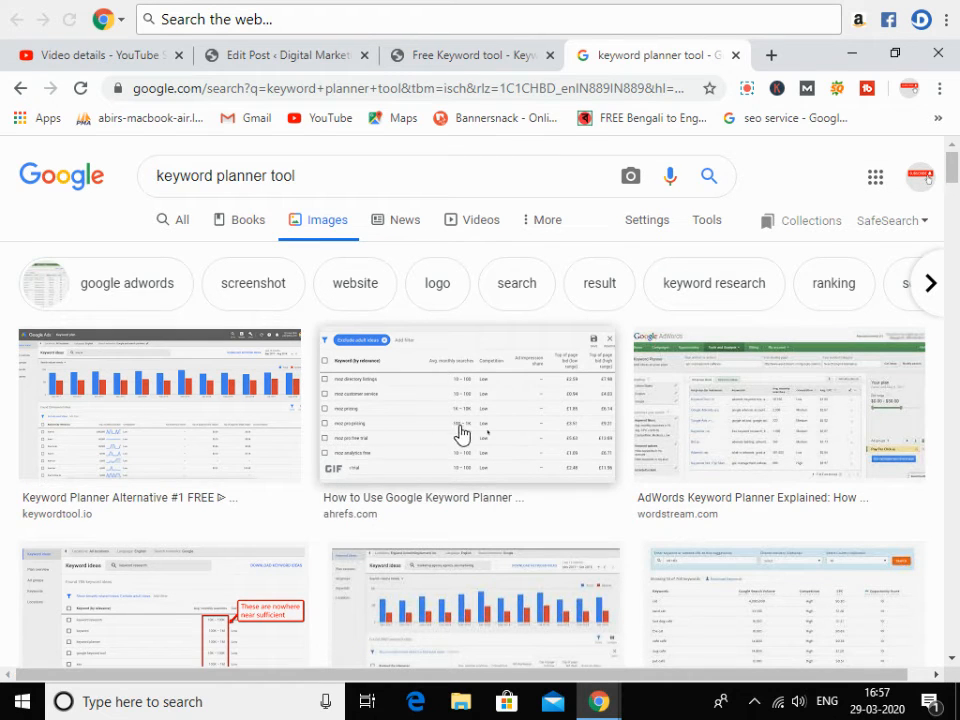
{"action": "scroll", "coordinate": [364, 454], "scroll_direction": "down", "scroll_amount": 5}
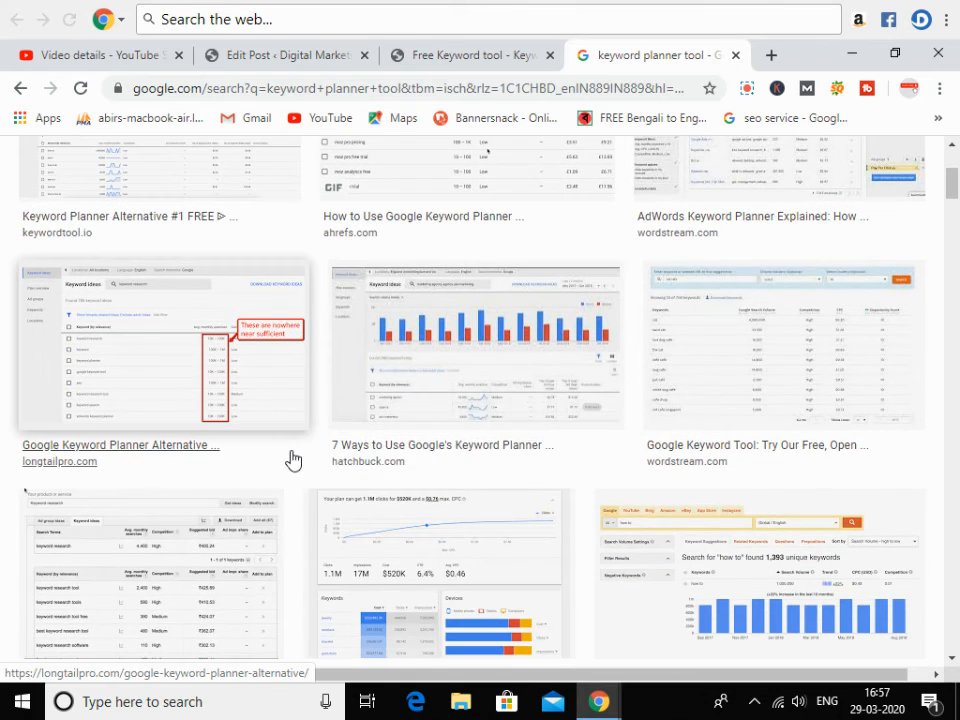
{"action": "scroll", "coordinate": [403, 456], "scroll_direction": "down", "scroll_amount": 3}
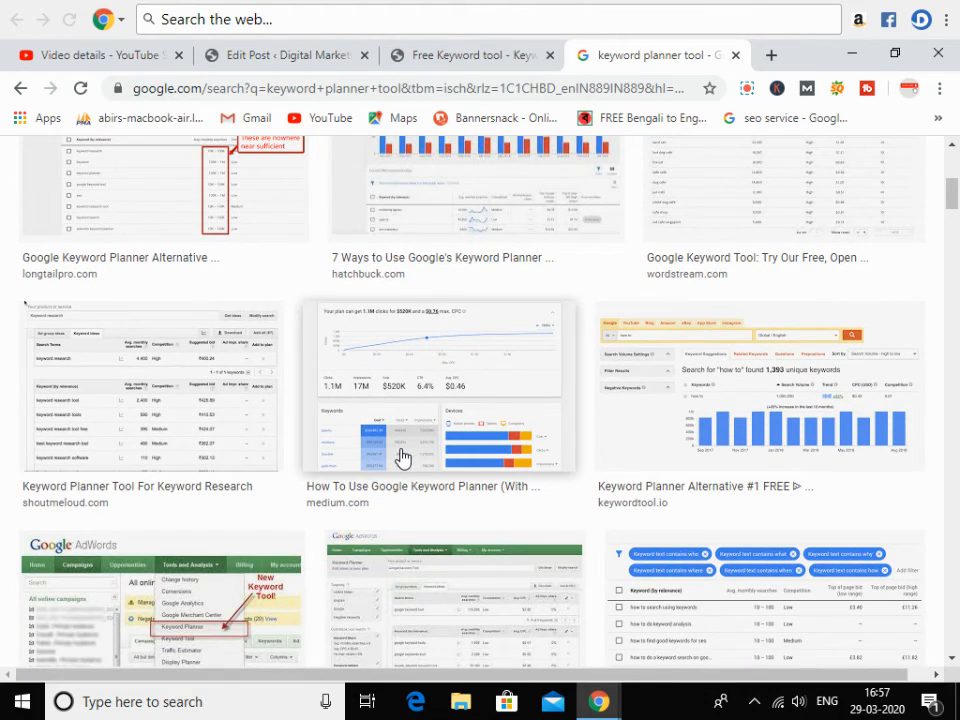
{"action": "scroll", "coordinate": [401, 457], "scroll_direction": "down", "scroll_amount": 5}
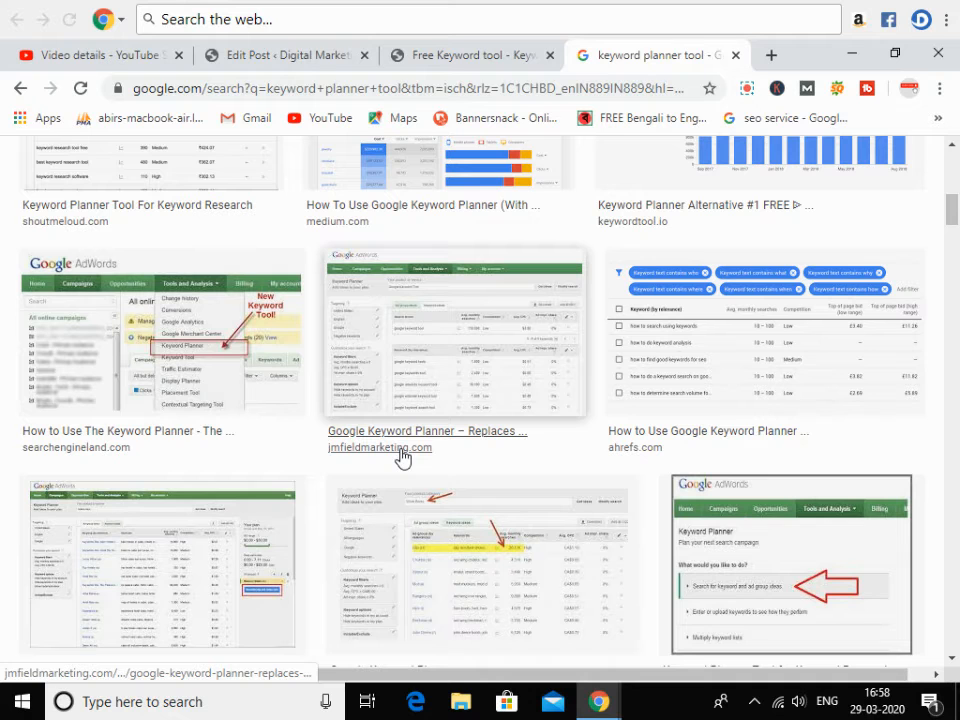
{"action": "scroll", "coordinate": [251, 441], "scroll_direction": "down", "scroll_amount": 2}
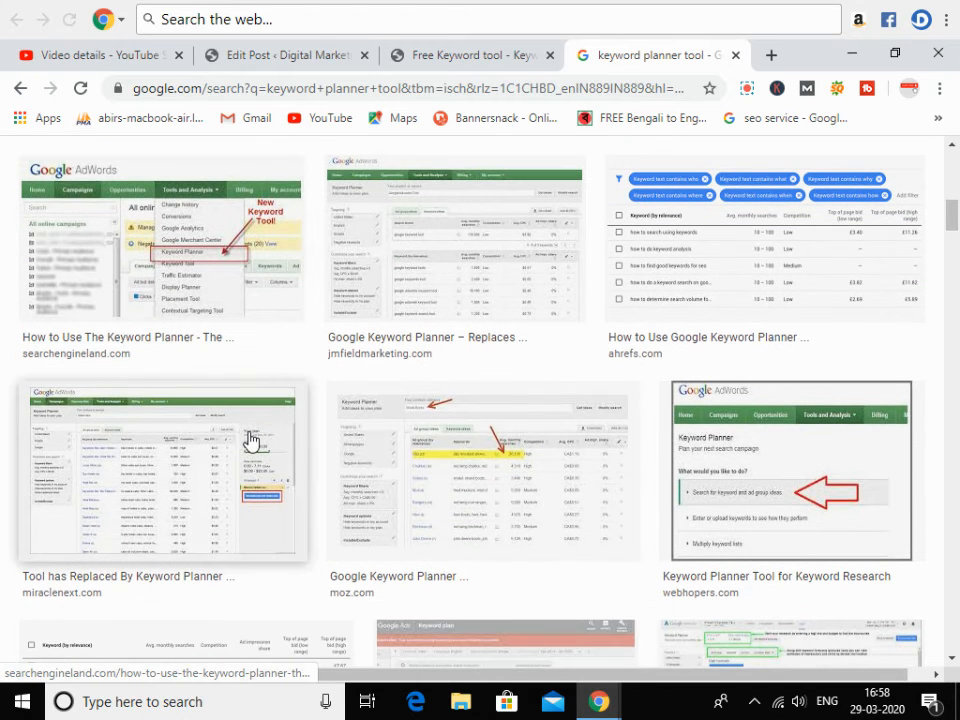
{"action": "left_click", "coordinate": [224, 290]}
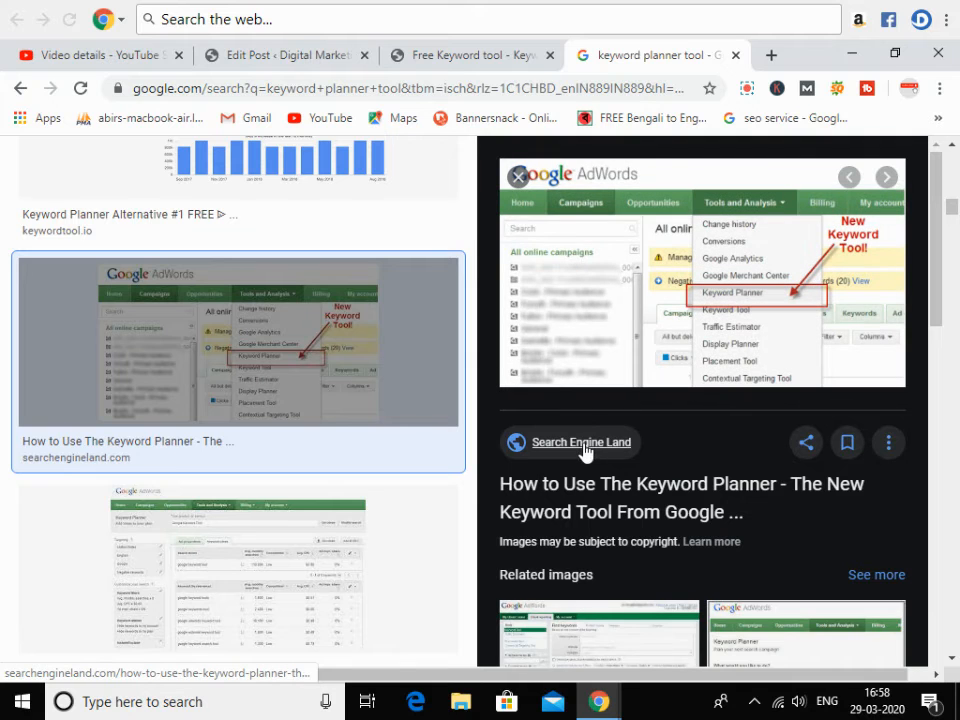
- Open the previewed image's source article in a new tab, view it, and close it to return to the image results
{"action": "scroll", "coordinate": [632, 450], "scroll_direction": "down", "scroll_amount": 2}
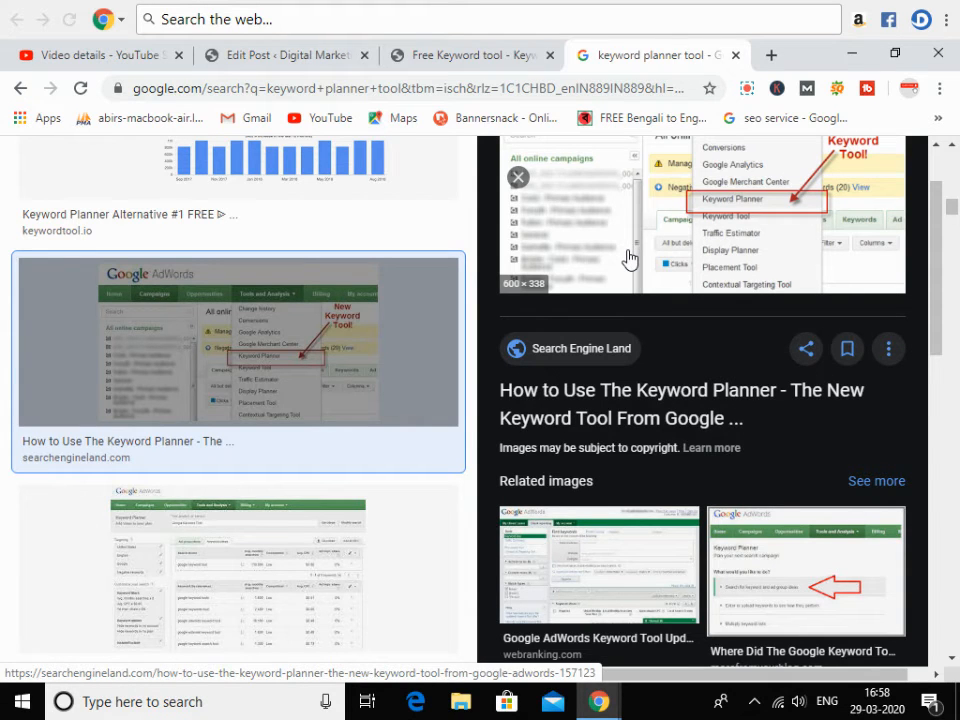
{"action": "right_click", "coordinate": [632, 260]}
{"action": "left_click", "coordinate": [654, 268]}
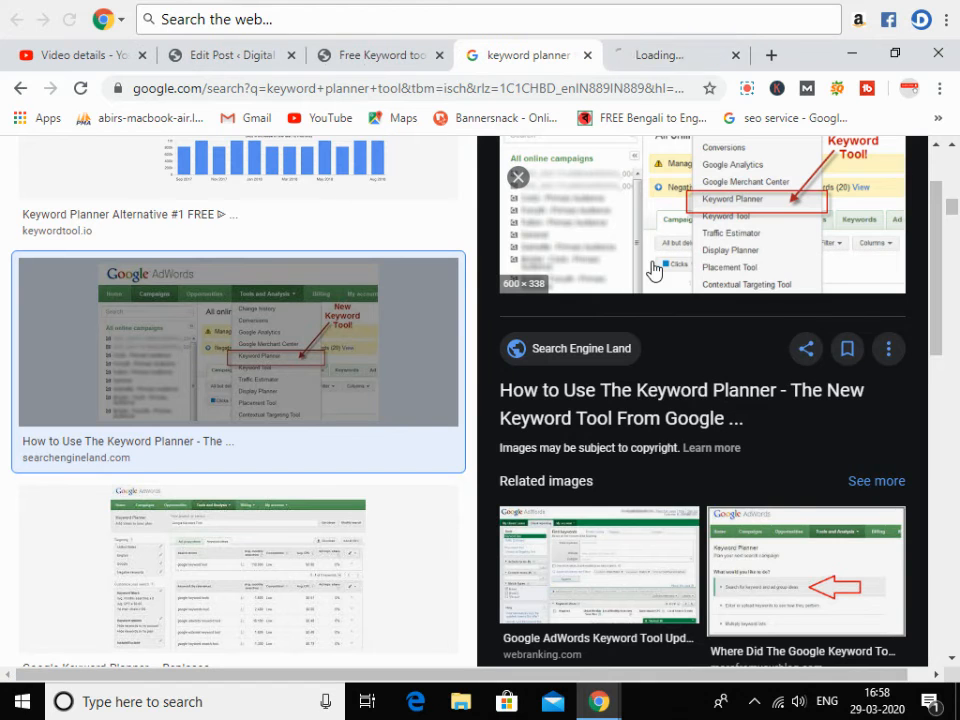
{"action": "left_click", "coordinate": [652, 58]}
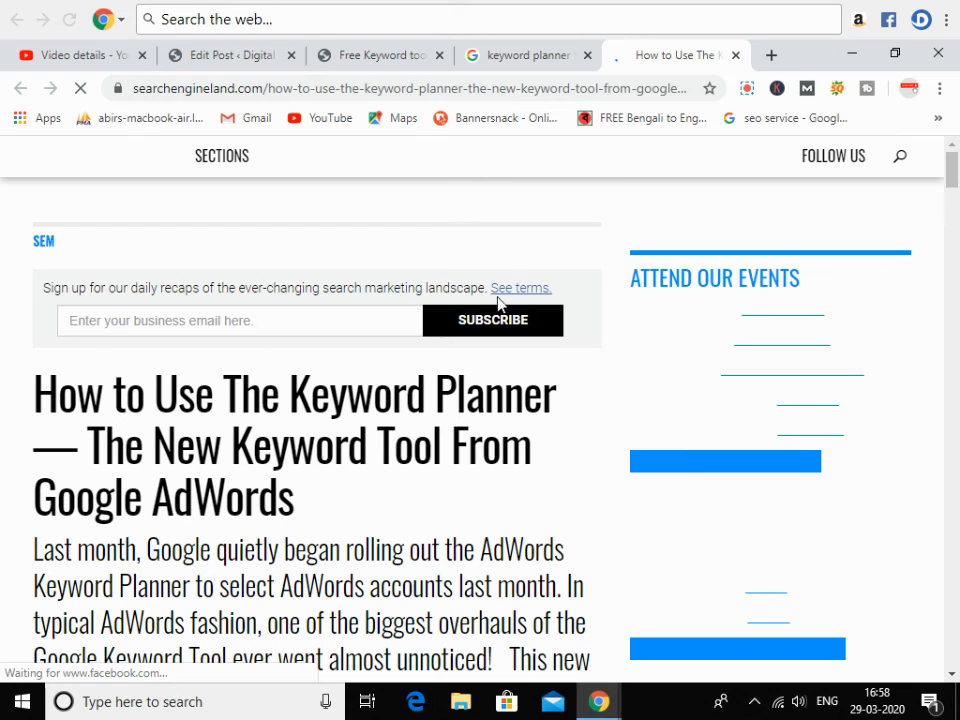
{"action": "left_click", "coordinate": [736, 56]}
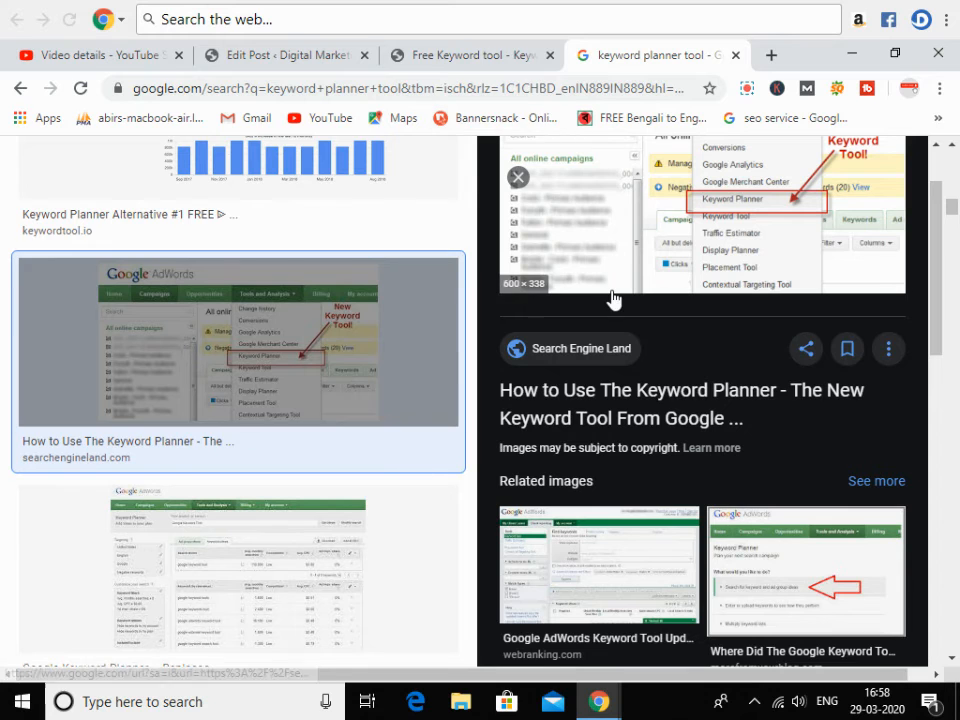
{"action": "scroll", "coordinate": [613, 300], "scroll_direction": "up", "scroll_amount": 1}
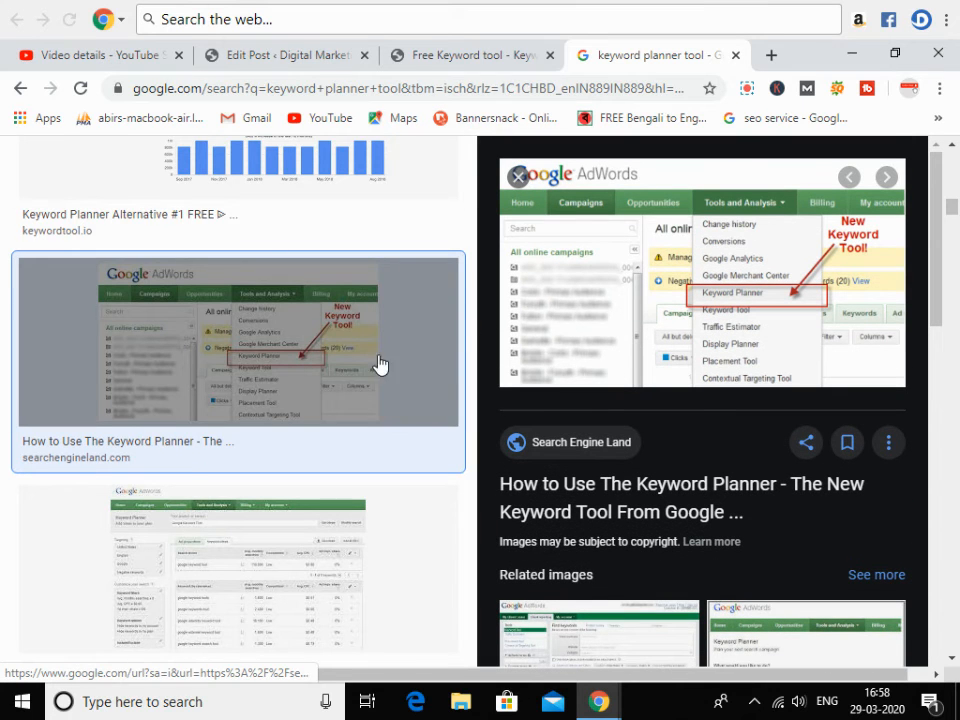
{"action": "scroll", "coordinate": [262, 395], "scroll_direction": "up", "scroll_amount": 10}
{"action": "scroll", "coordinate": [282, 381], "scroll_direction": "up", "scroll_amount": 10}
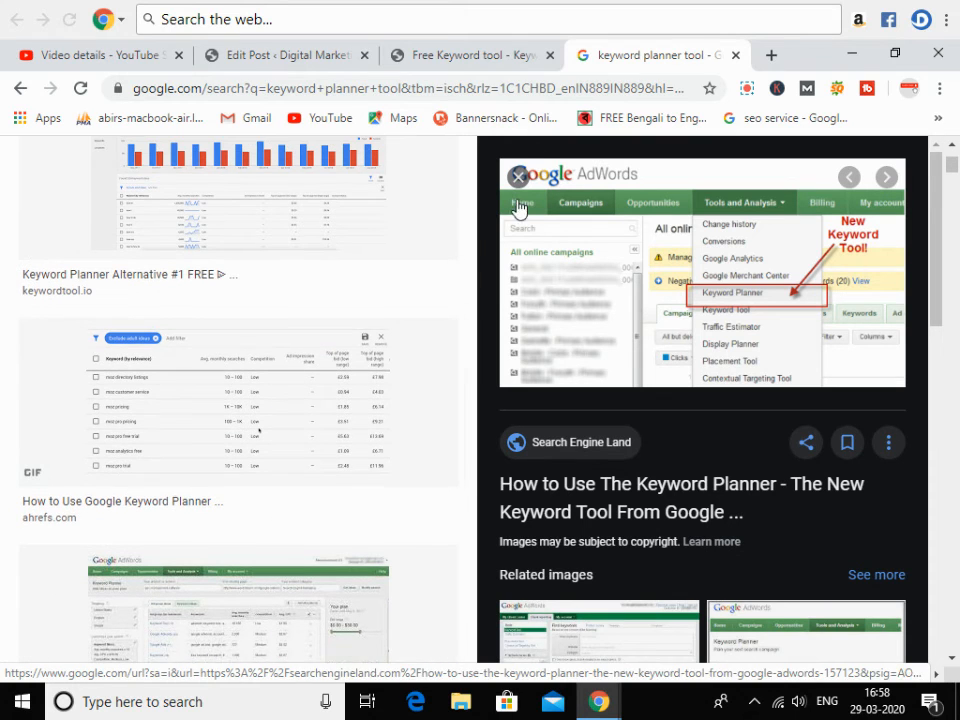
- Return to the WordPress post editor, apply the image details, and update the post
{"action": "left_click", "coordinate": [280, 60]}
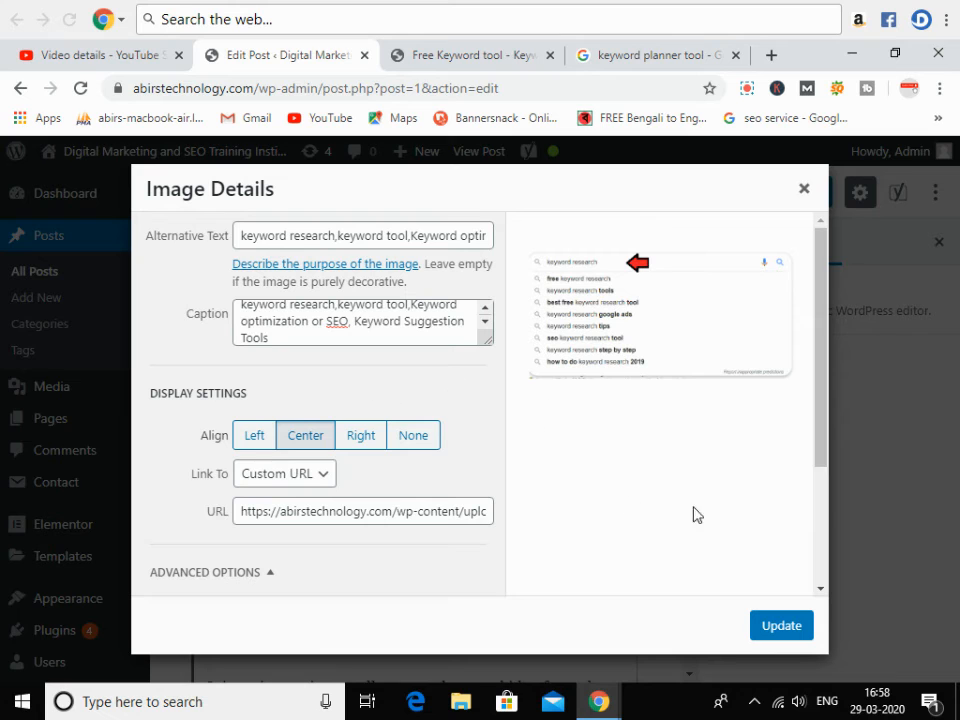
{"action": "left_click", "coordinate": [770, 626]}
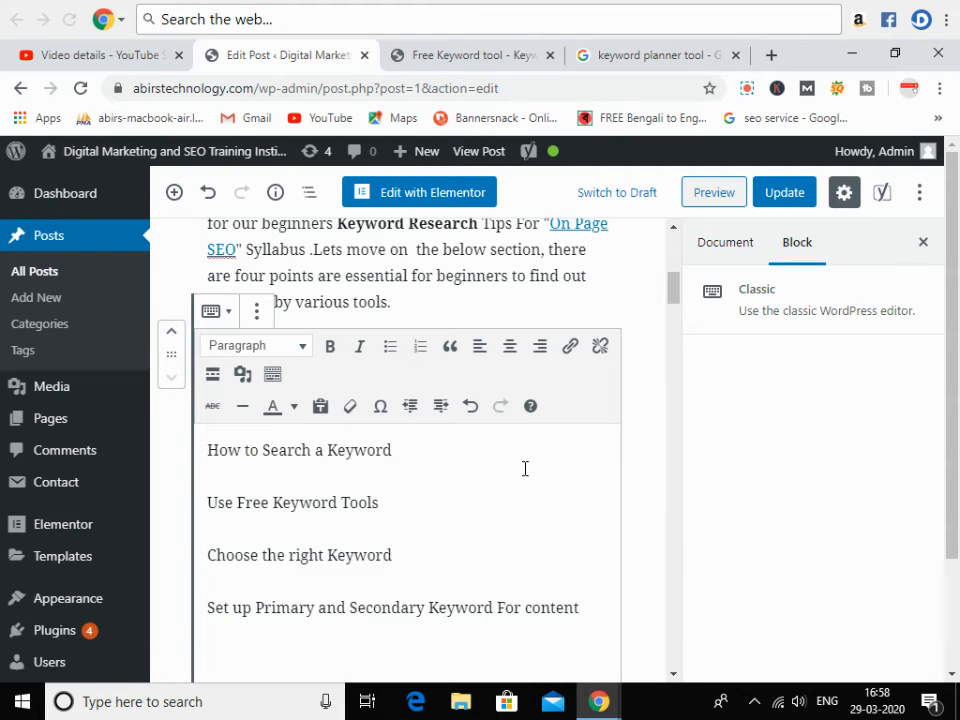
{"action": "left_click", "coordinate": [786, 198]}
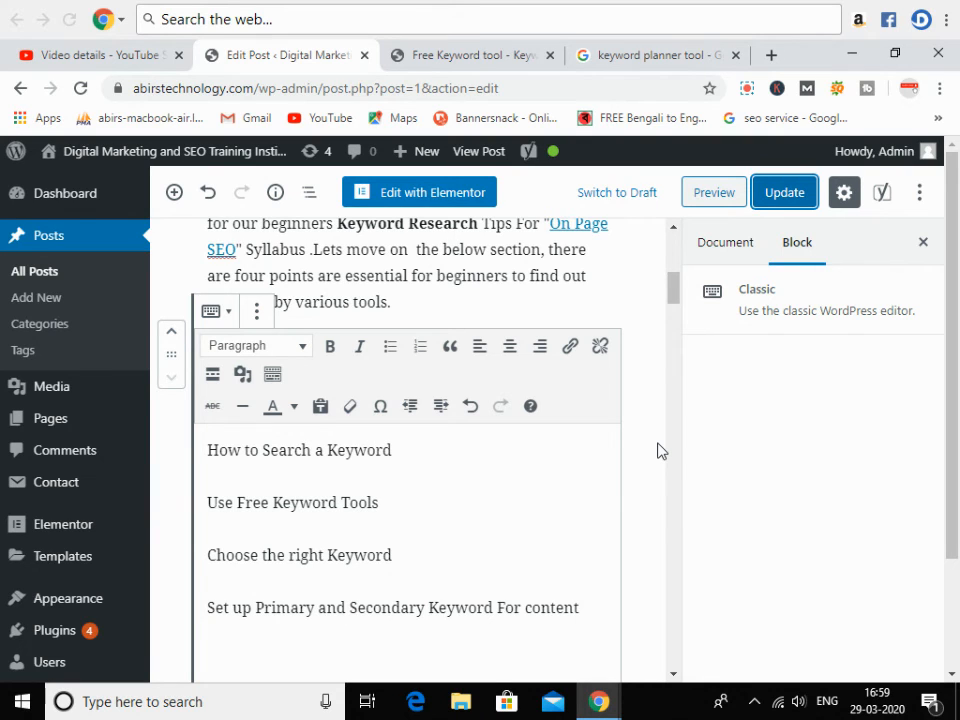
- Return to the Google image results, close the image preview, and look through the "keyword planner tool" images and their source sites
{"action": "left_click", "coordinate": [649, 54]}
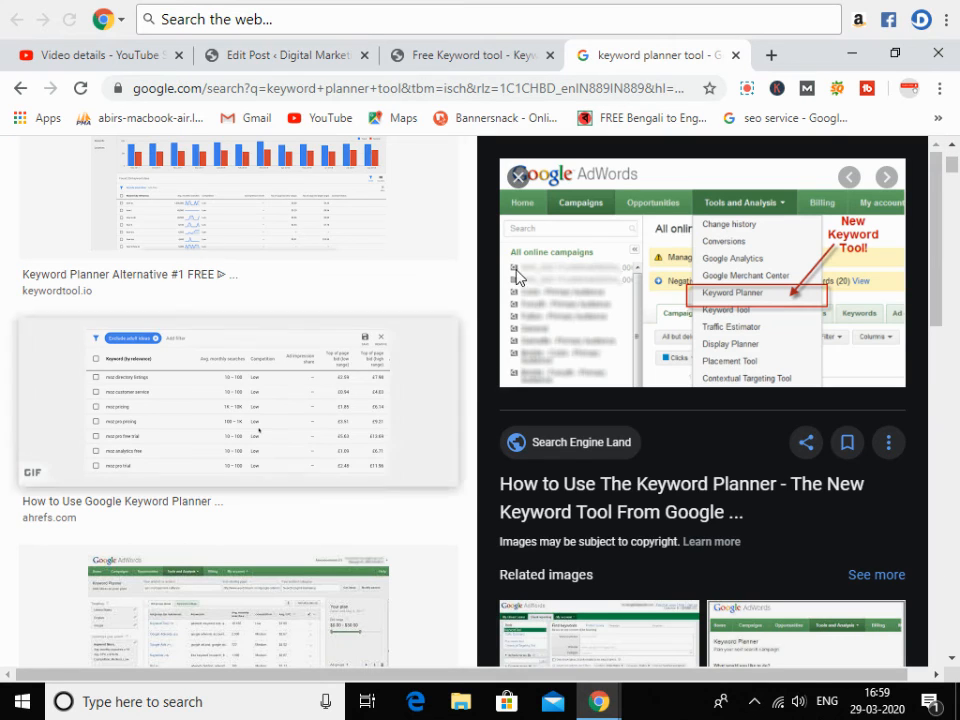
{"action": "left_click", "coordinate": [517, 176]}
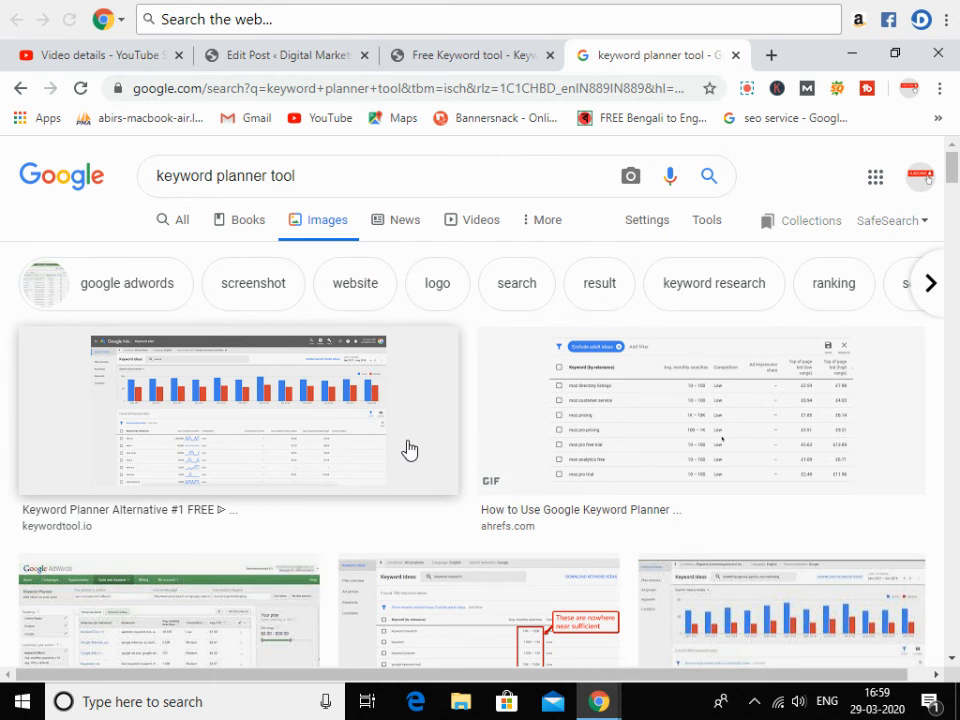
{"action": "scroll", "coordinate": [505, 445], "scroll_direction": "down", "scroll_amount": 2}
{"action": "scroll", "coordinate": [513, 458], "scroll_direction": "down", "scroll_amount": 10}
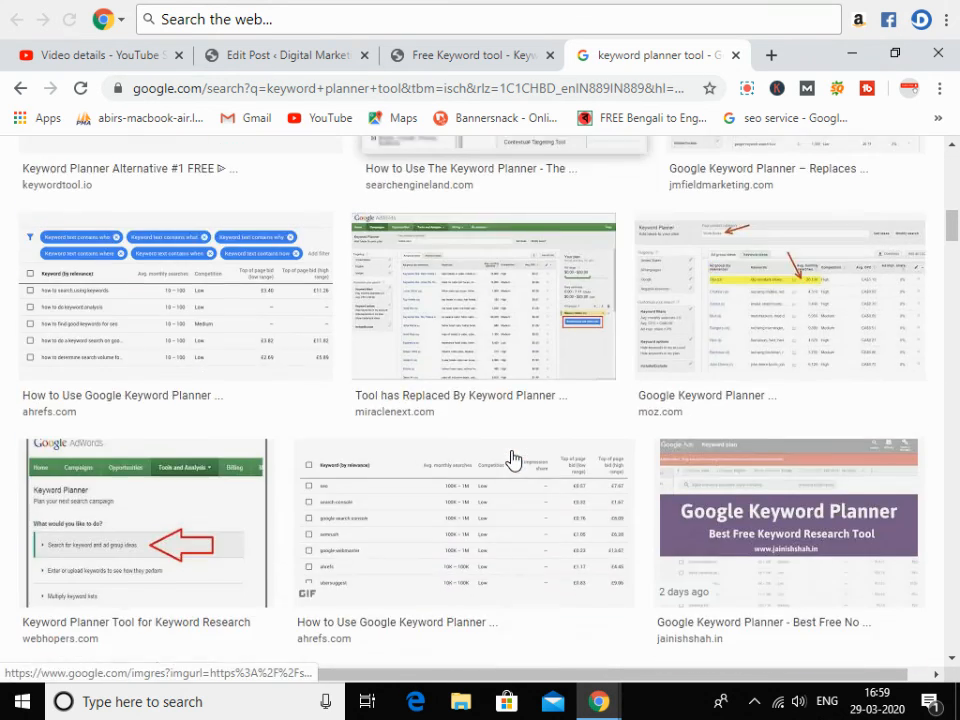
{"action": "scroll", "coordinate": [513, 460], "scroll_direction": "down", "scroll_amount": 6}
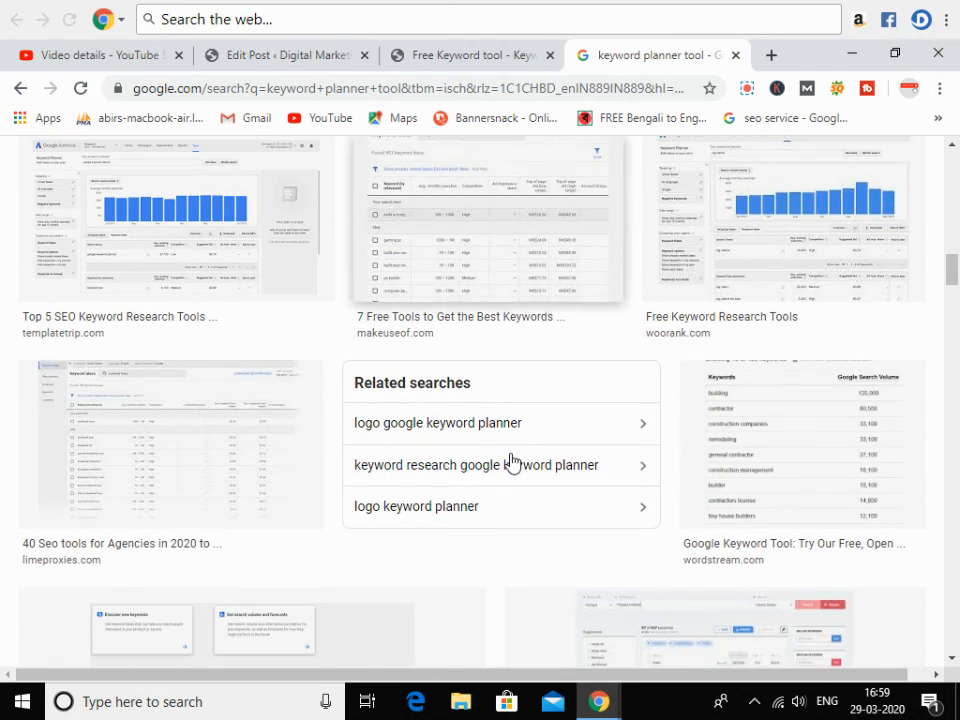
{"action": "scroll", "coordinate": [510, 463], "scroll_direction": "down", "scroll_amount": 1}
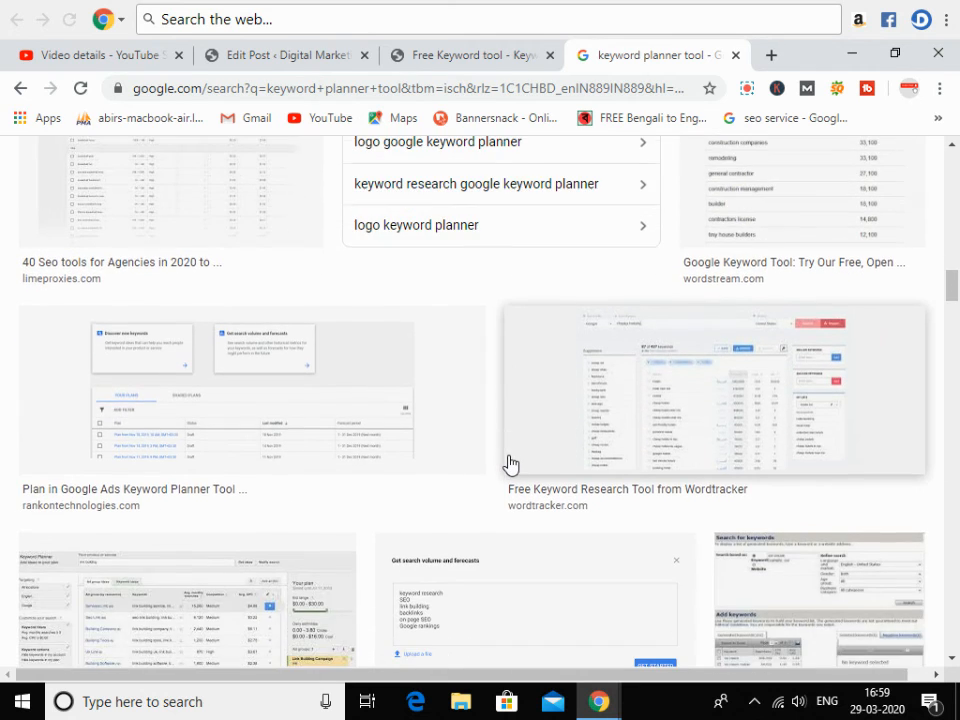
{"action": "scroll", "coordinate": [508, 464], "scroll_direction": "down", "scroll_amount": 2}
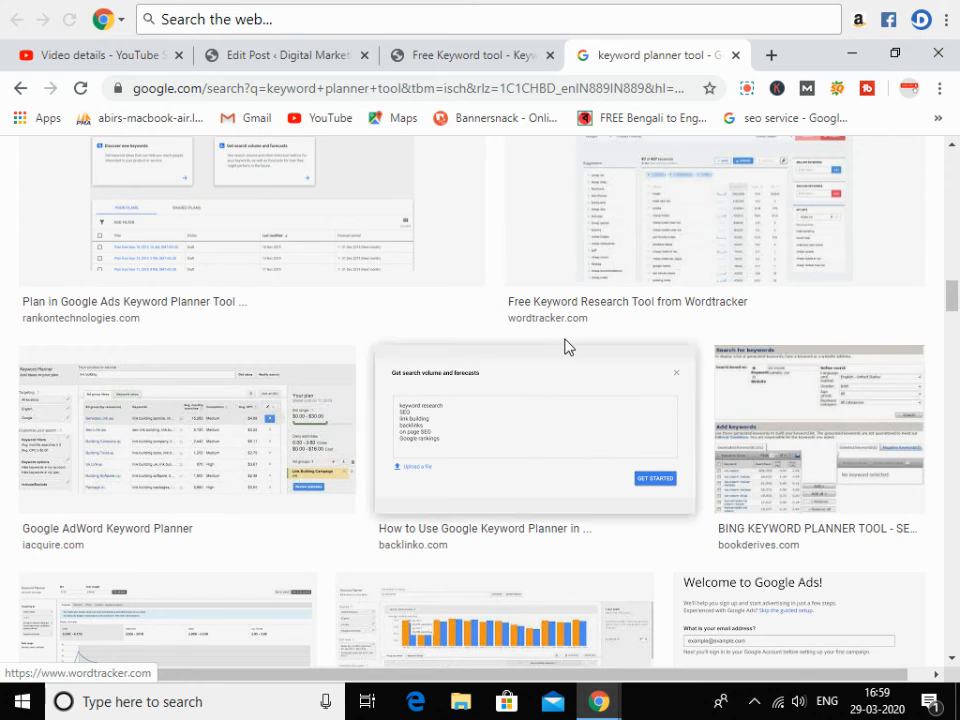
{"action": "scroll", "coordinate": [466, 394], "scroll_direction": "down", "scroll_amount": 1}
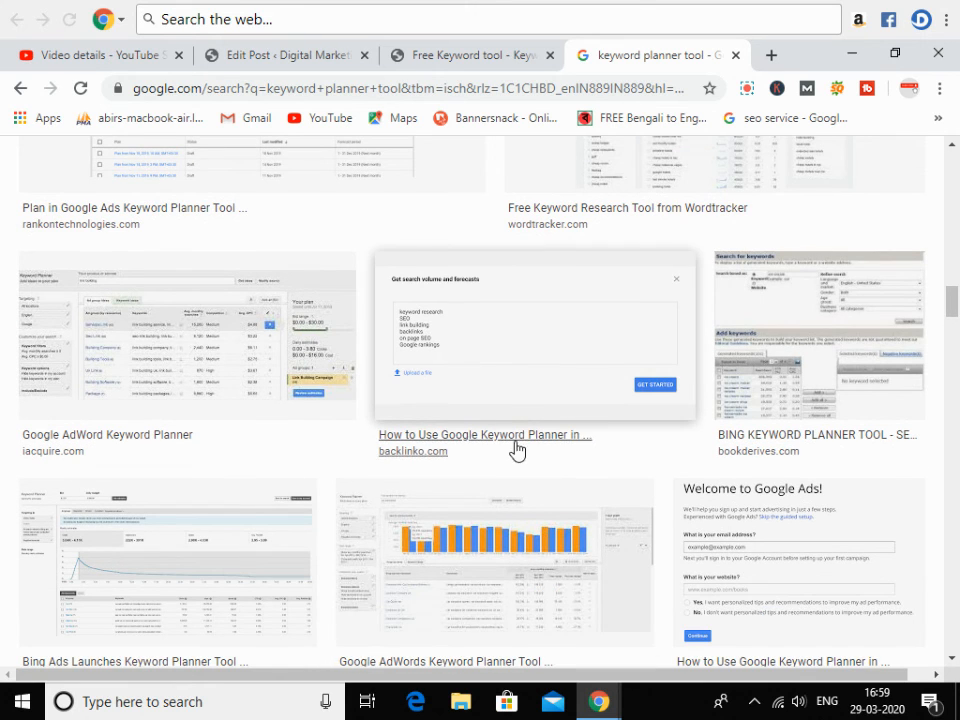
{"action": "scroll", "coordinate": [534, 424], "scroll_direction": "down", "scroll_amount": 2}
{"action": "scroll", "coordinate": [527, 431], "scroll_direction": "down", "scroll_amount": 3}
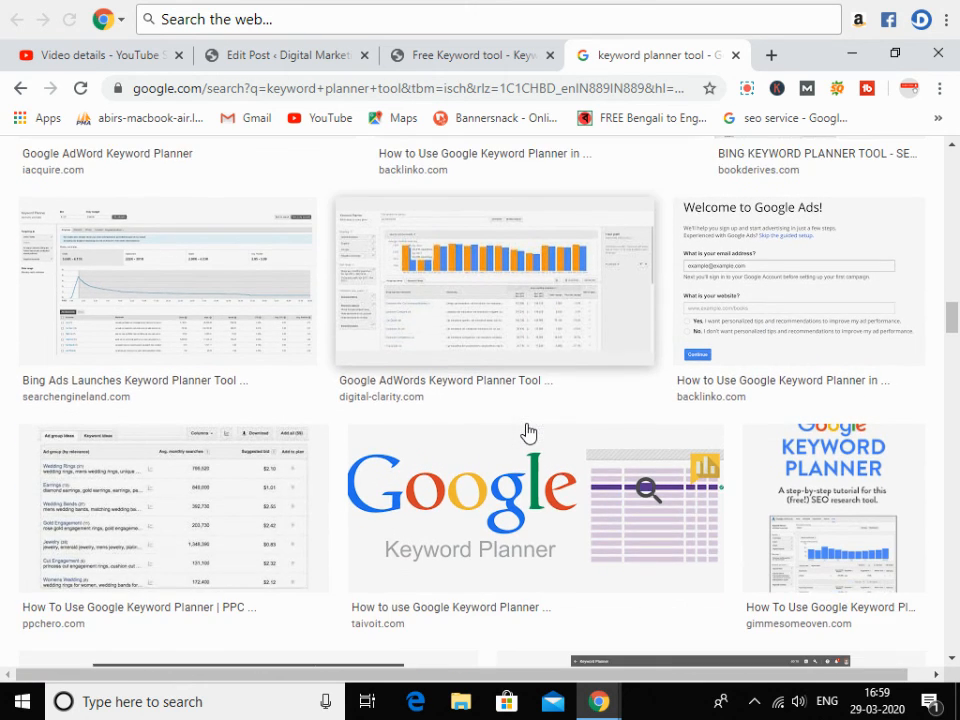
{"action": "scroll", "coordinate": [518, 459], "scroll_direction": "down", "scroll_amount": 6}
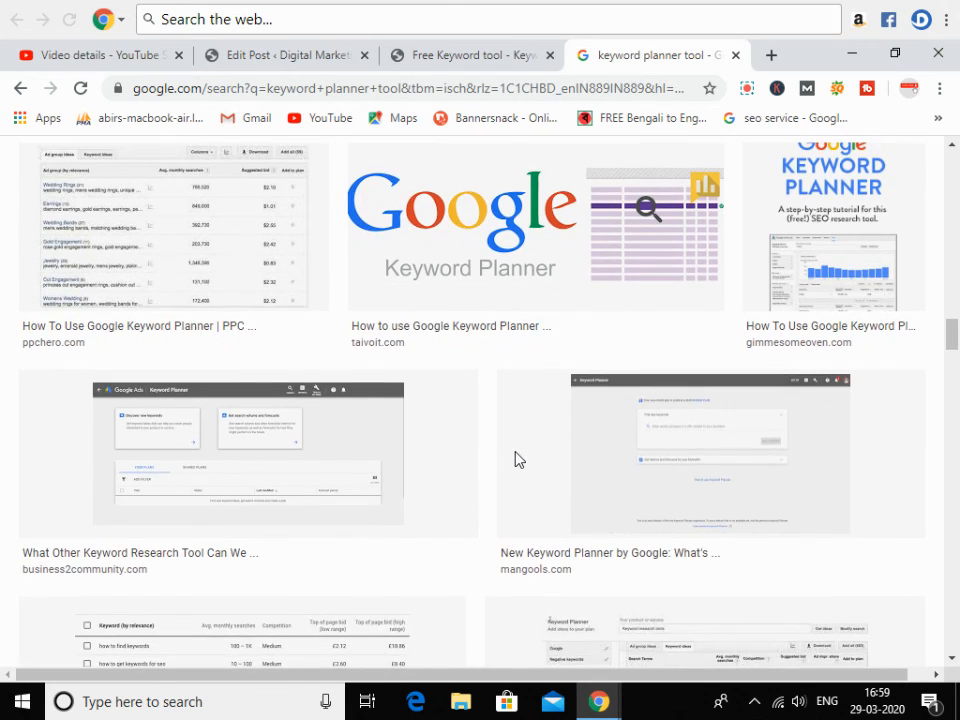
{"action": "scroll", "coordinate": [517, 460], "scroll_direction": "down", "scroll_amount": 1}
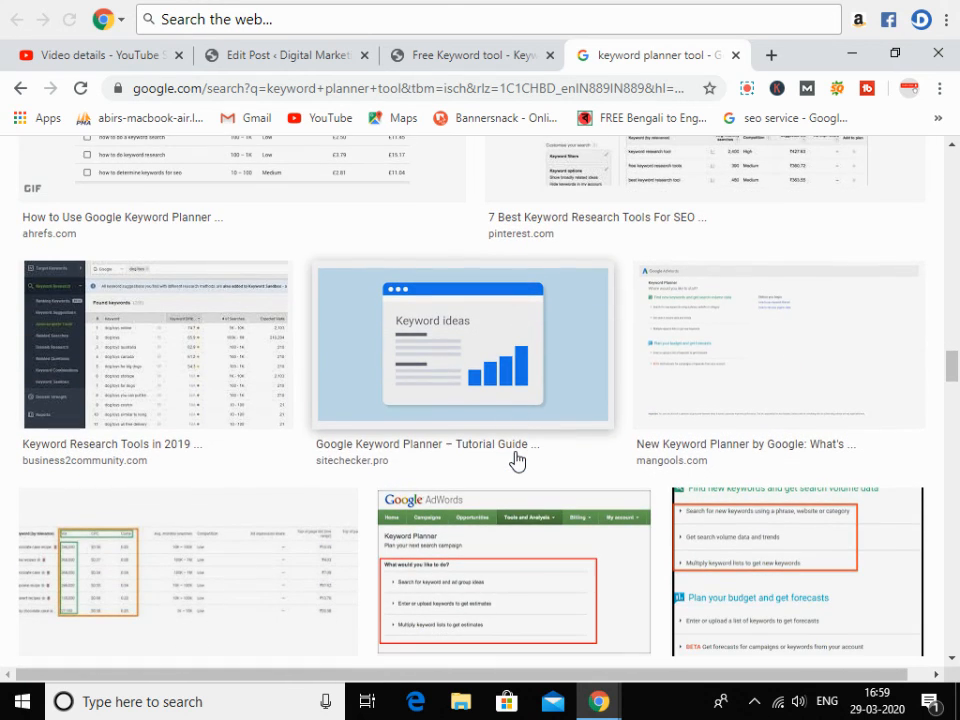
{"action": "scroll", "coordinate": [516, 461], "scroll_direction": "down", "scroll_amount": 2}
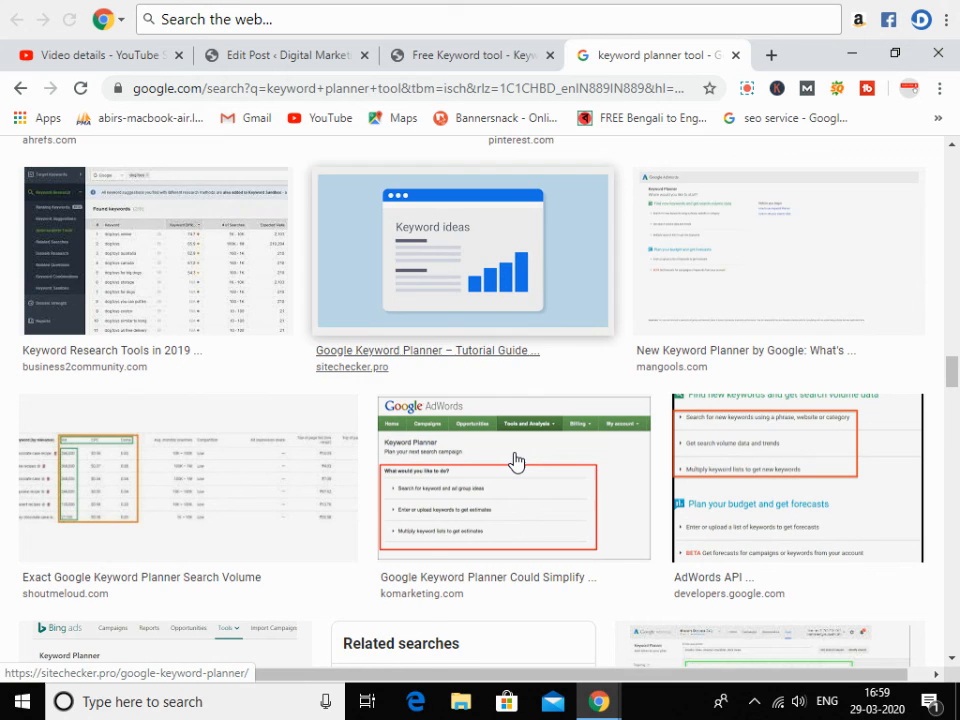
{"action": "scroll", "coordinate": [516, 461], "scroll_direction": "down", "scroll_amount": 2}
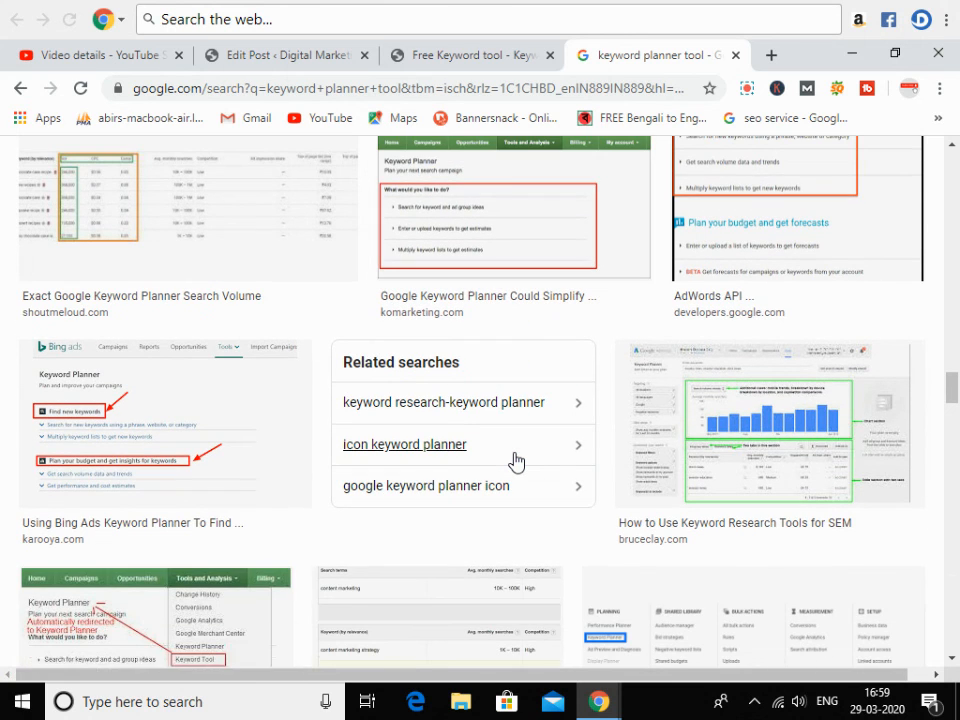
{"action": "scroll", "coordinate": [516, 461], "scroll_direction": "down", "scroll_amount": 3}
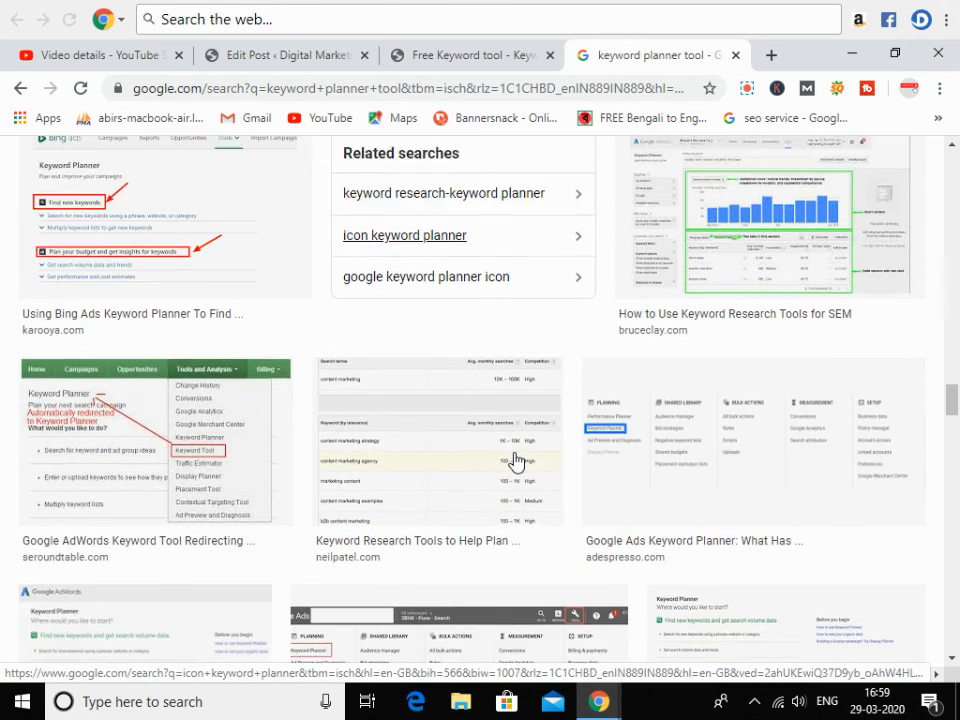
{"action": "scroll", "coordinate": [514, 460], "scroll_direction": "down", "scroll_amount": 2}
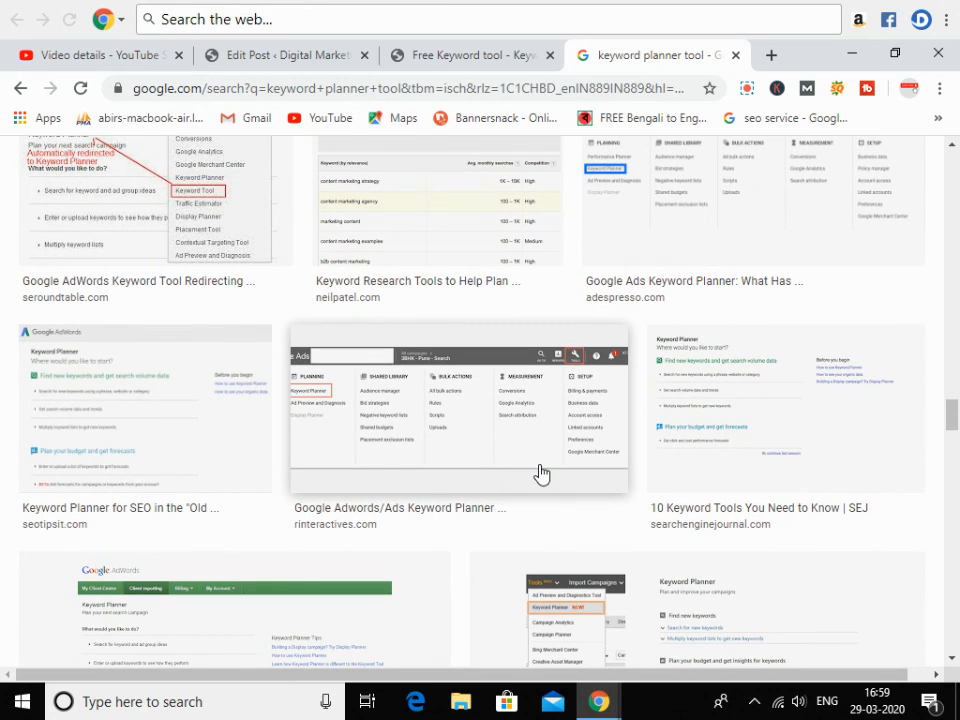
- Examine more of the "keyword planner tool" image results further down the page, checking their titles and source websites
{"action": "scroll", "coordinate": [540, 473], "scroll_direction": "down", "scroll_amount": 2}
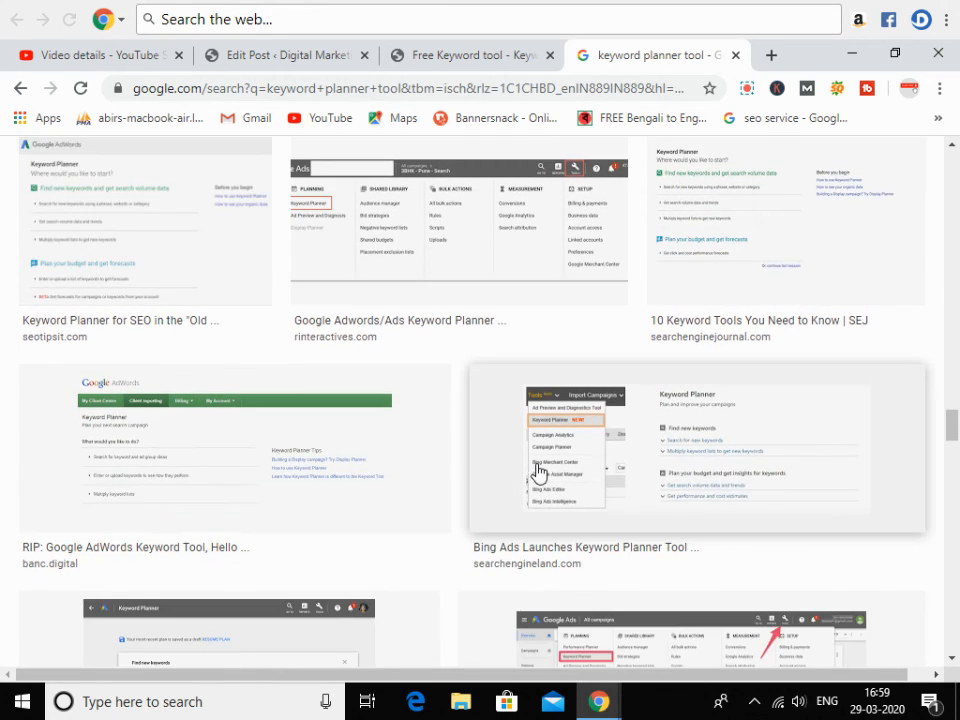
{"action": "scroll", "coordinate": [473, 471], "scroll_direction": "down", "scroll_amount": 3}
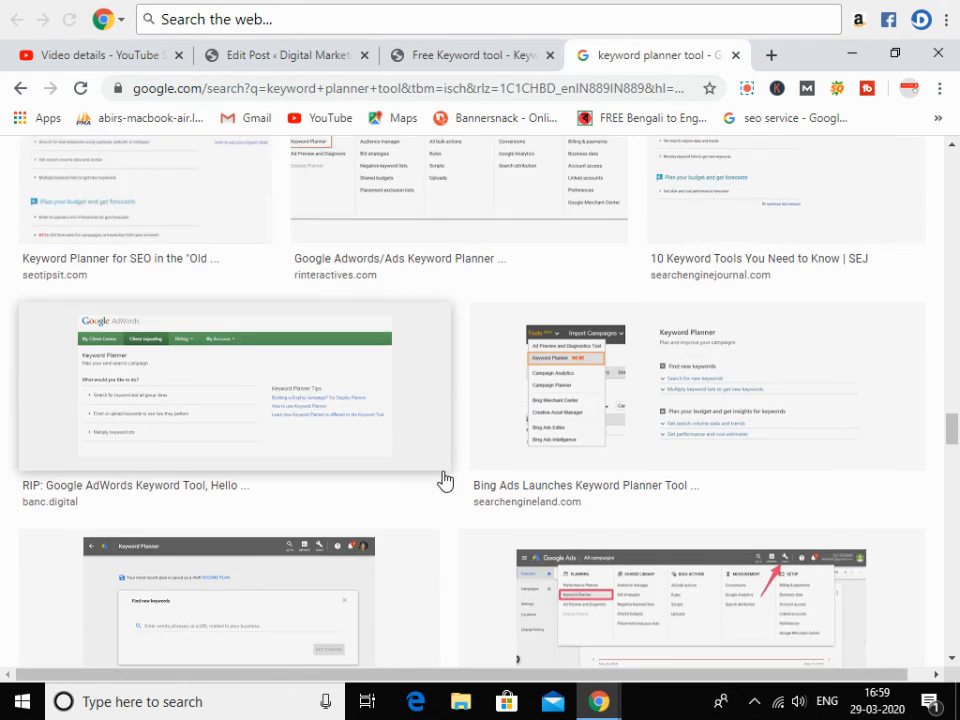
{"action": "scroll", "coordinate": [445, 480], "scroll_direction": "down", "scroll_amount": 3}
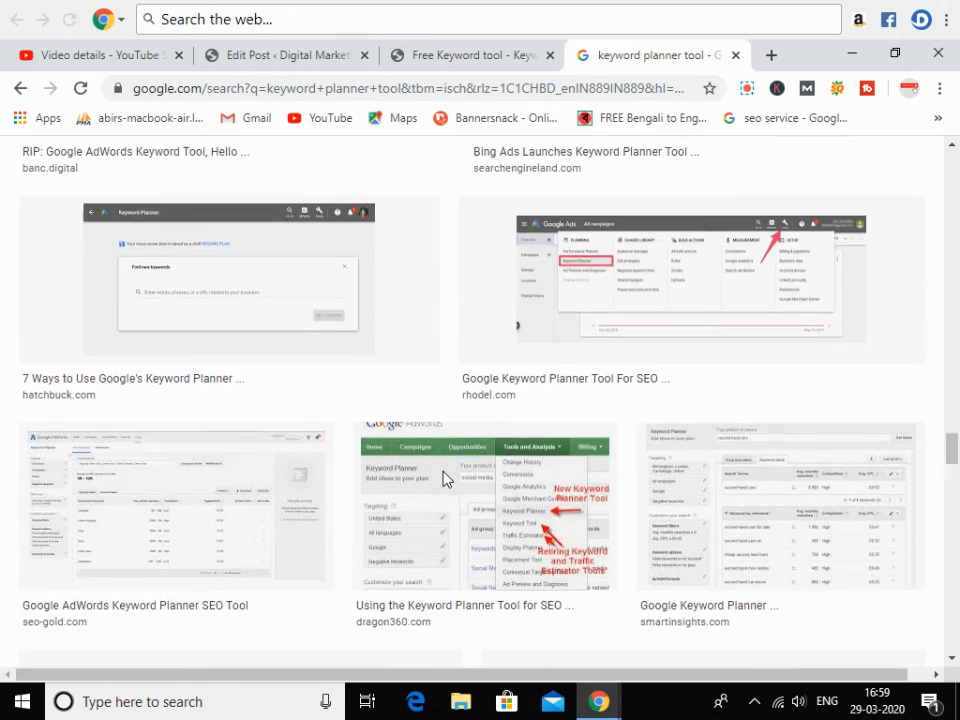
{"action": "scroll", "coordinate": [475, 487], "scroll_direction": "down", "scroll_amount": 2}
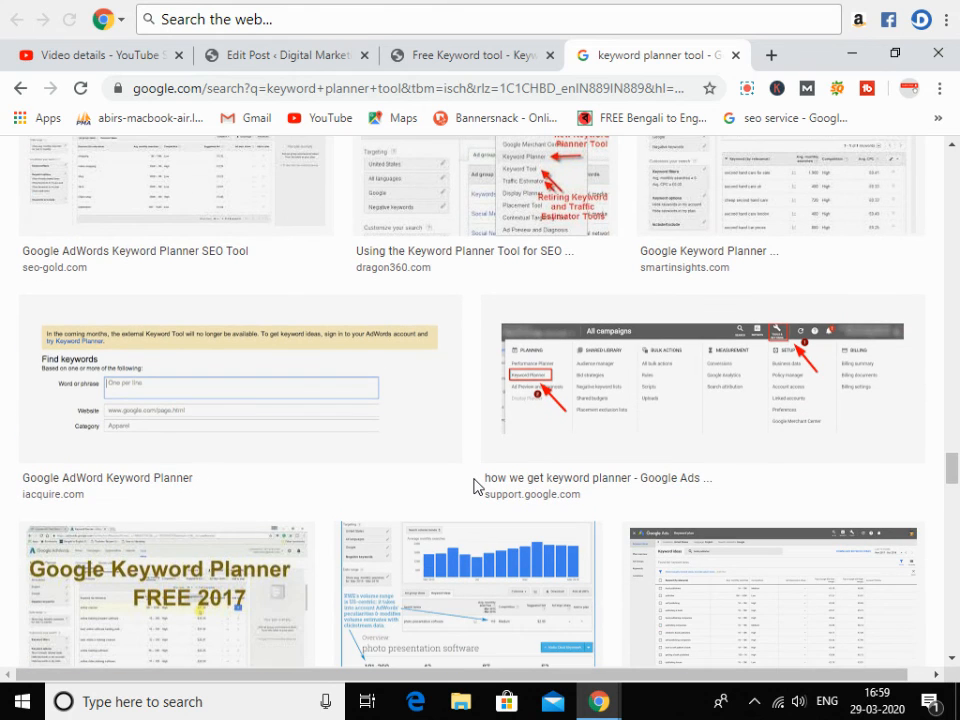
{"action": "scroll", "coordinate": [450, 486], "scroll_direction": "down", "scroll_amount": 2}
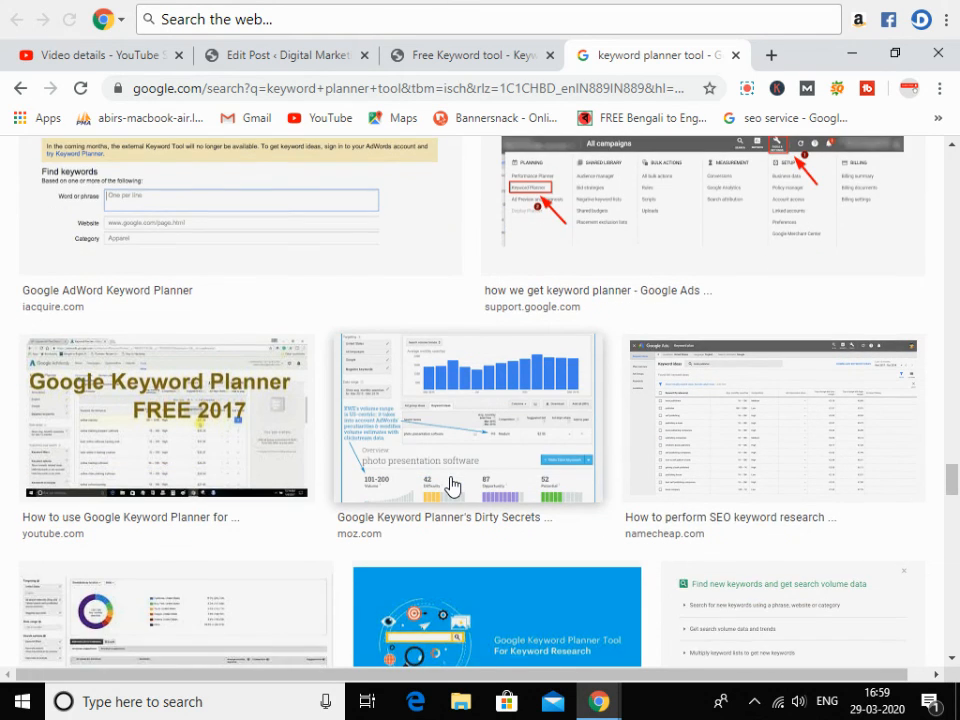
{"action": "scroll", "coordinate": [450, 484], "scroll_direction": "down", "scroll_amount": 1}
{"action": "scroll", "coordinate": [480, 446], "scroll_direction": "down", "scroll_amount": 1}
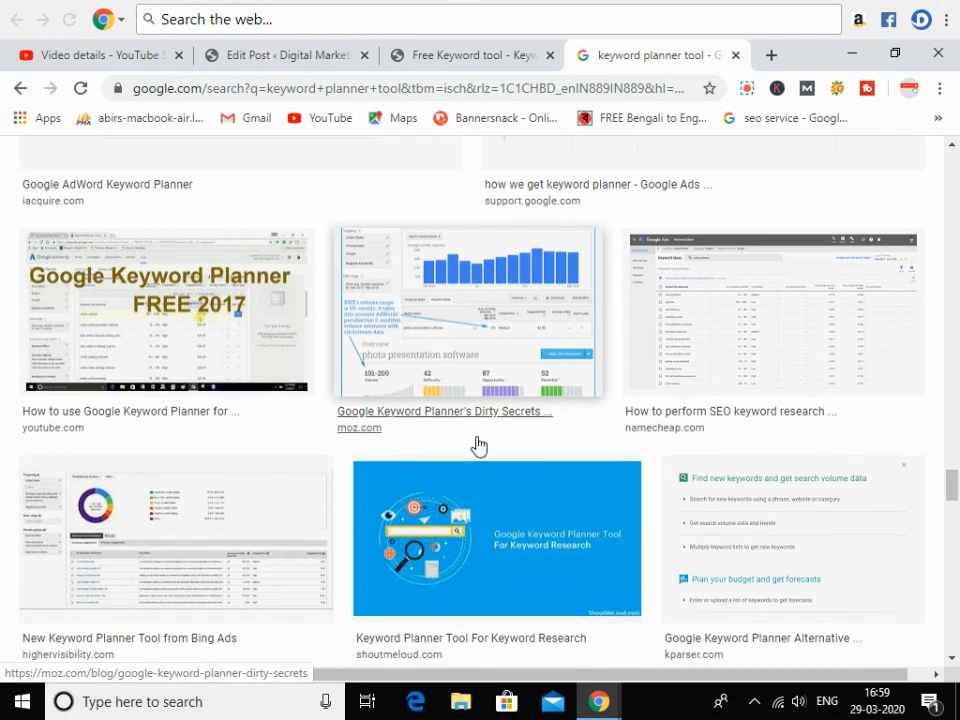
{"action": "scroll", "coordinate": [315, 506], "scroll_direction": "down", "scroll_amount": 3}
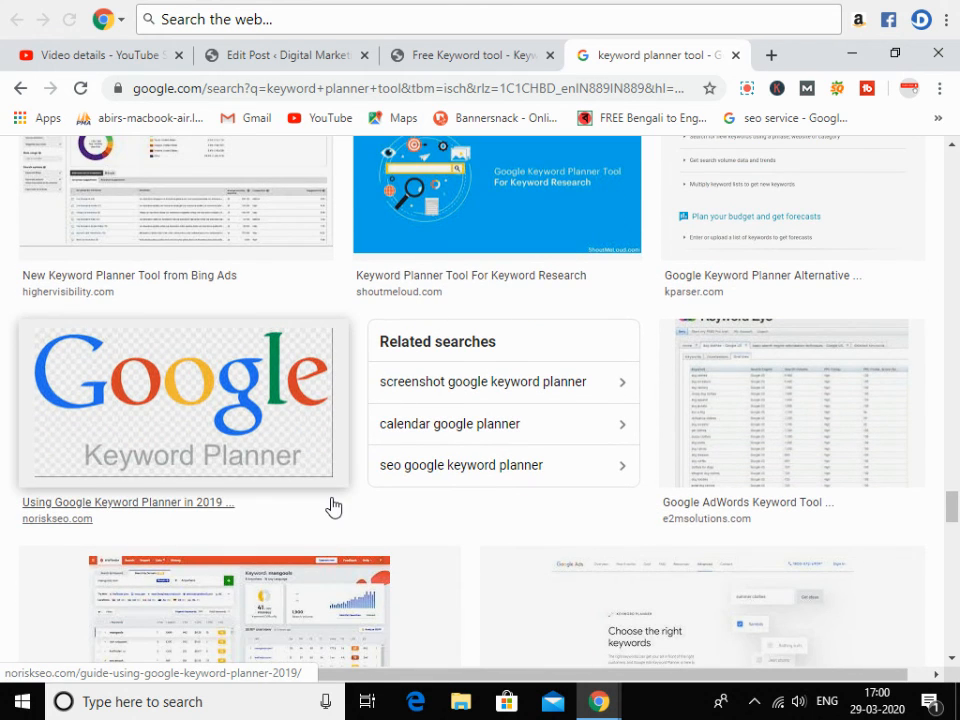
{"action": "scroll", "coordinate": [333, 507], "scroll_direction": "down", "scroll_amount": 3}
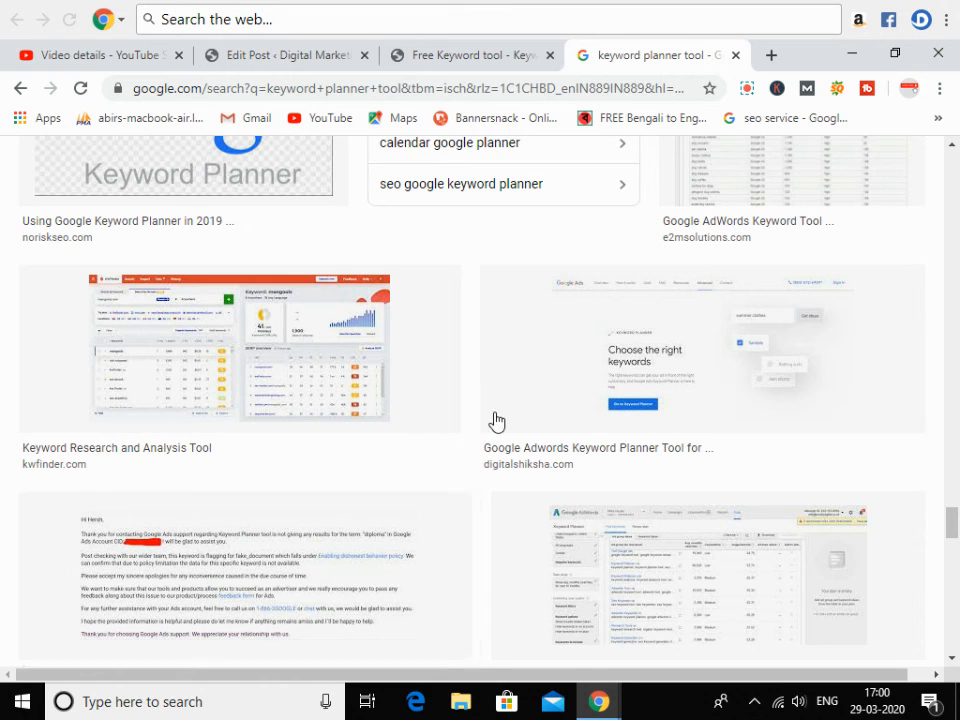
{"action": "scroll", "coordinate": [497, 420], "scroll_direction": "down", "scroll_amount": 2}
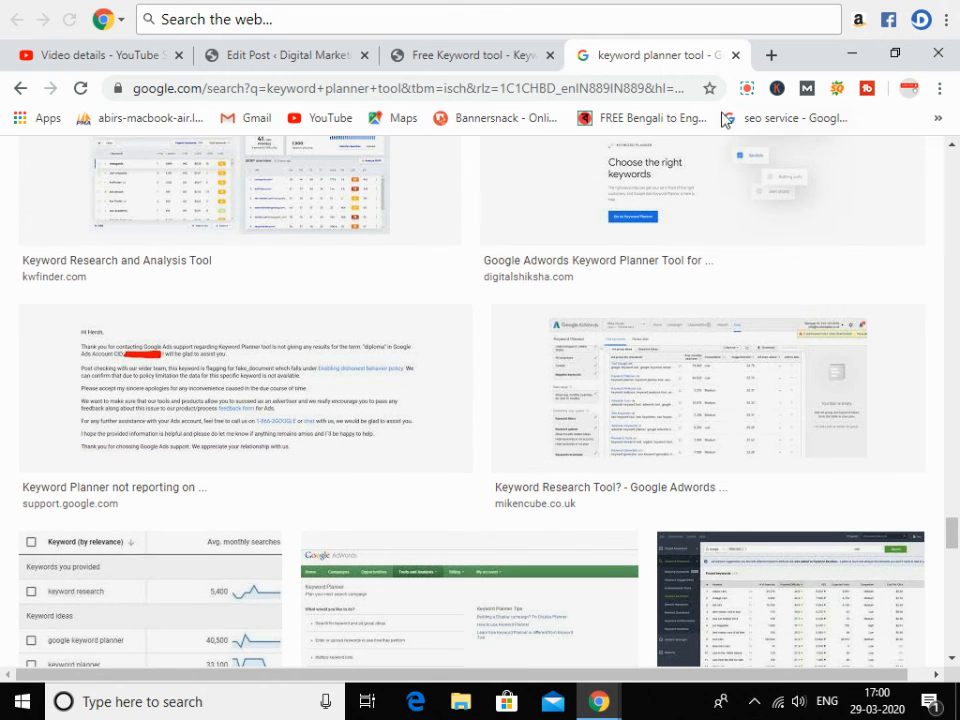
{"action": "left_click", "coordinate": [748, 93]}
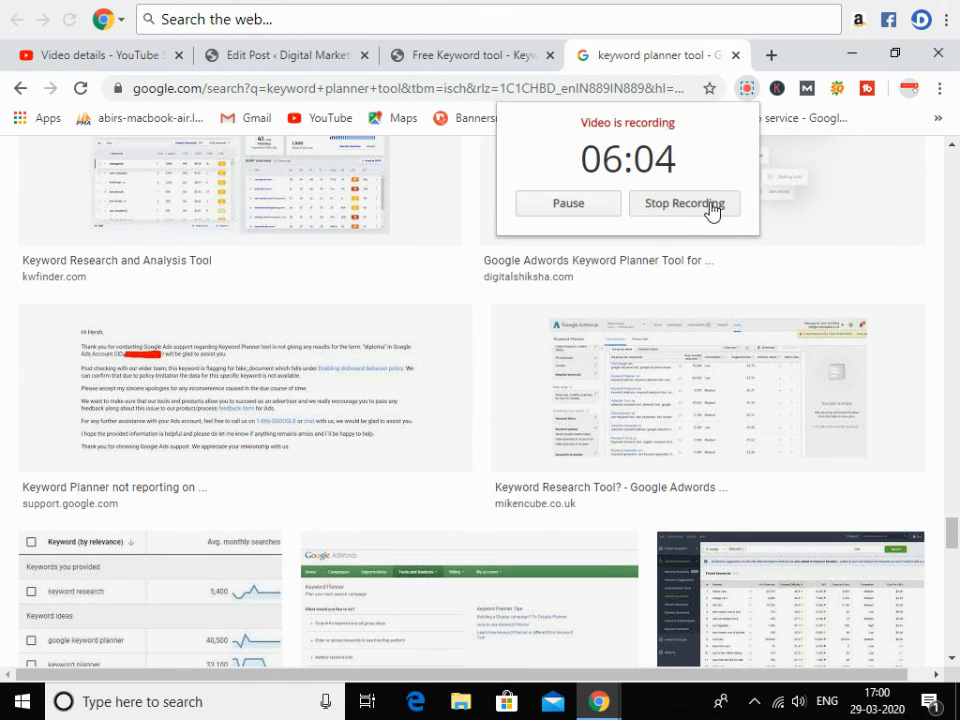